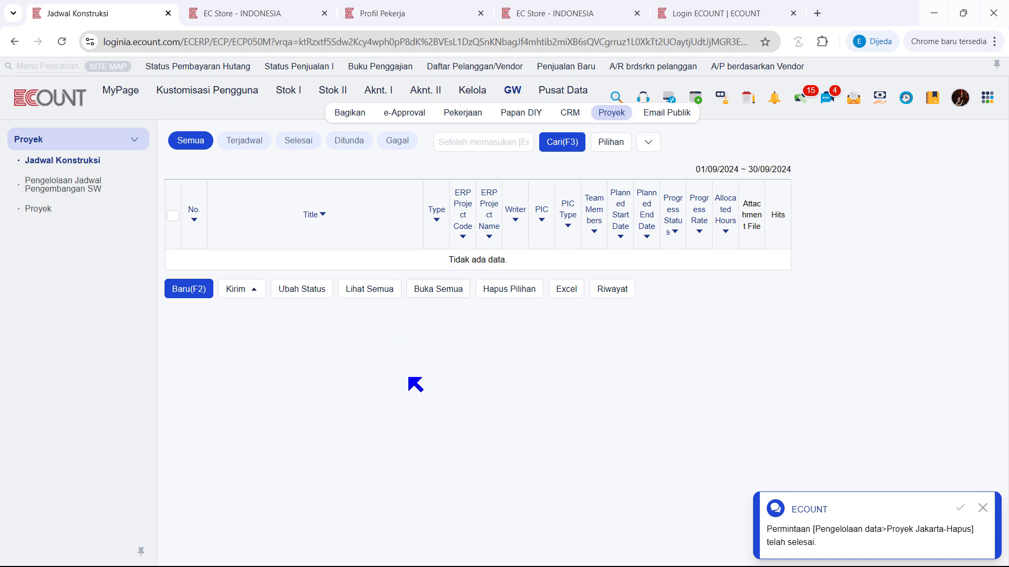
Open the list of project boards from the groupware section of the function settings
mouse_move(212, 98)
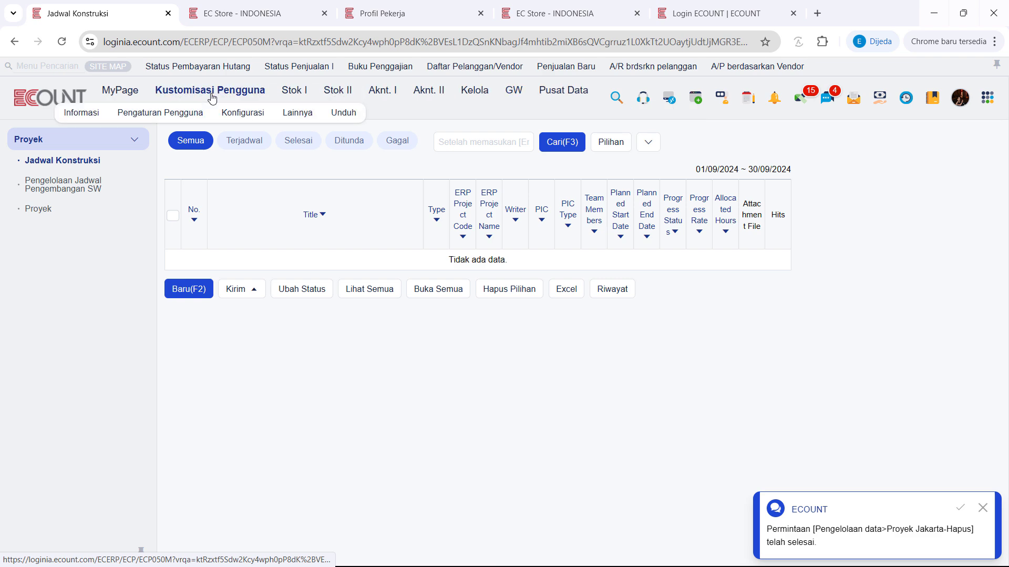
left_click(231, 112)
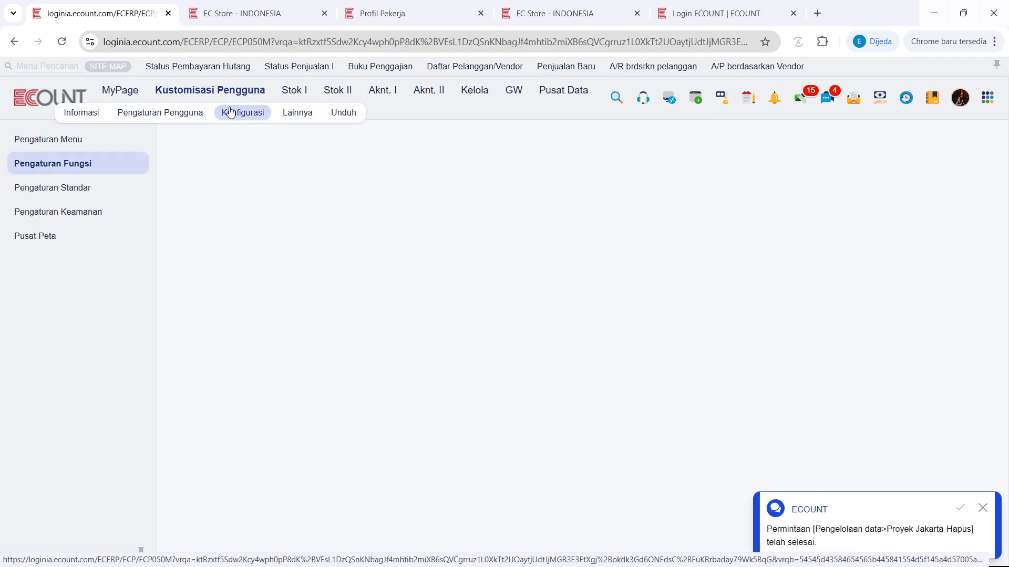
left_click(78, 169)
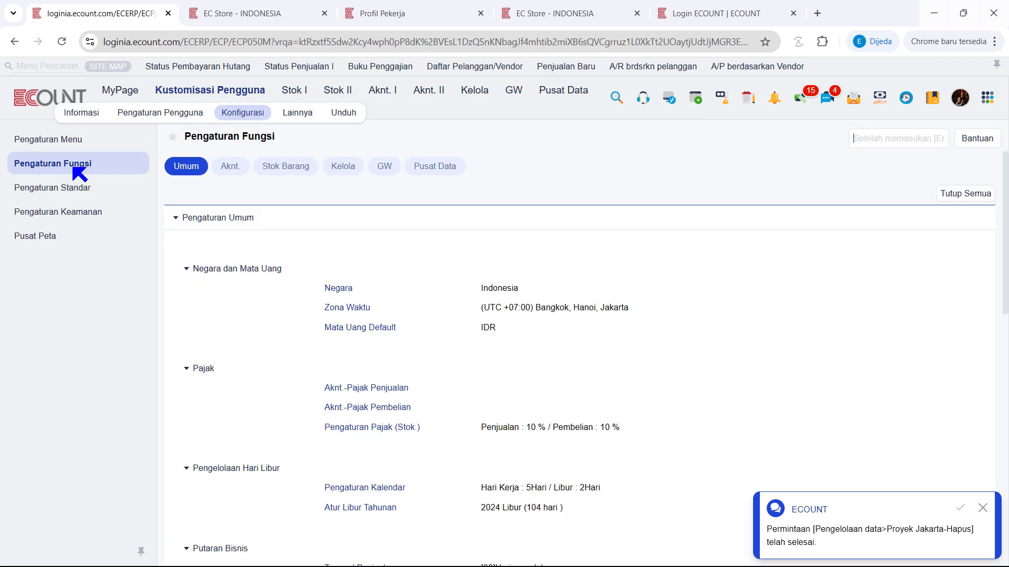
left_click(385, 166)
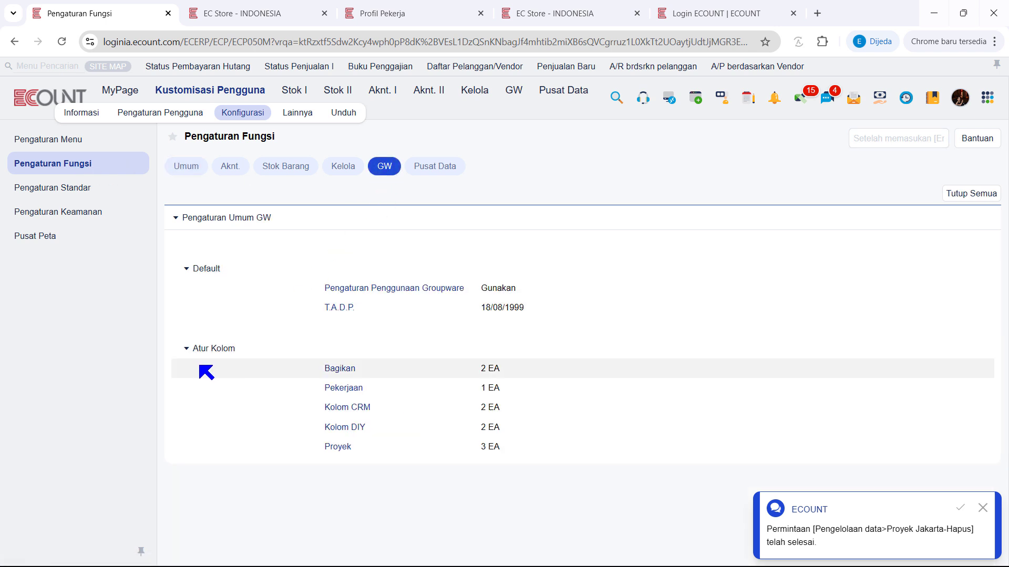
left_click(329, 448)
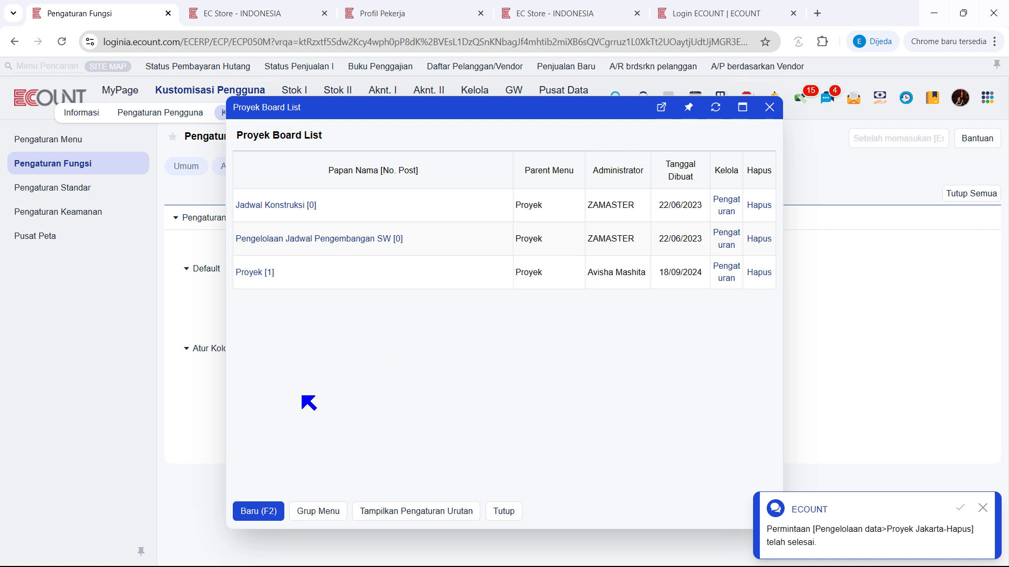
Start a new project board named "Proyek Jakarta" and look through the boards available to copy
left_click(244, 518)
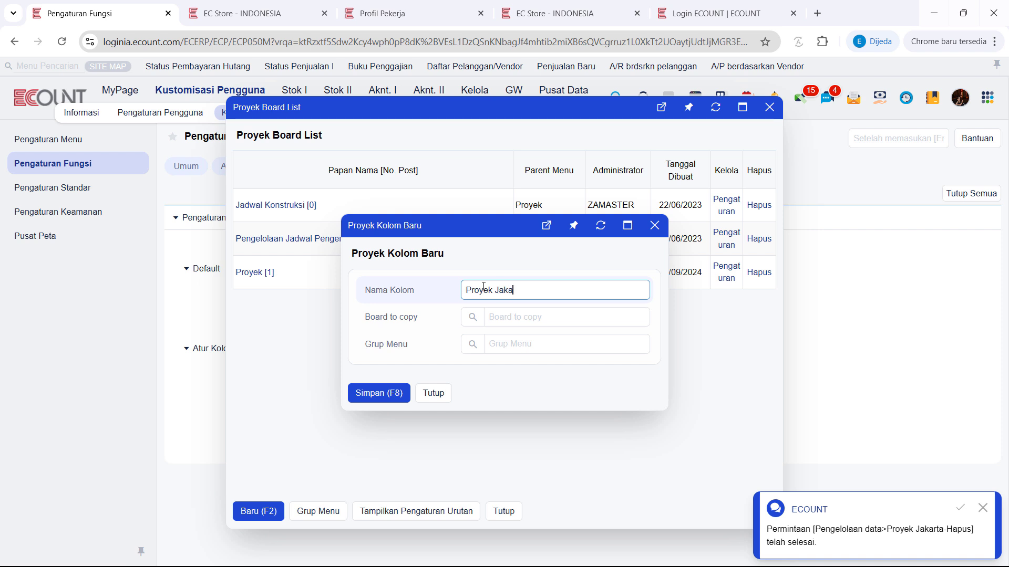
left_click(470, 319)
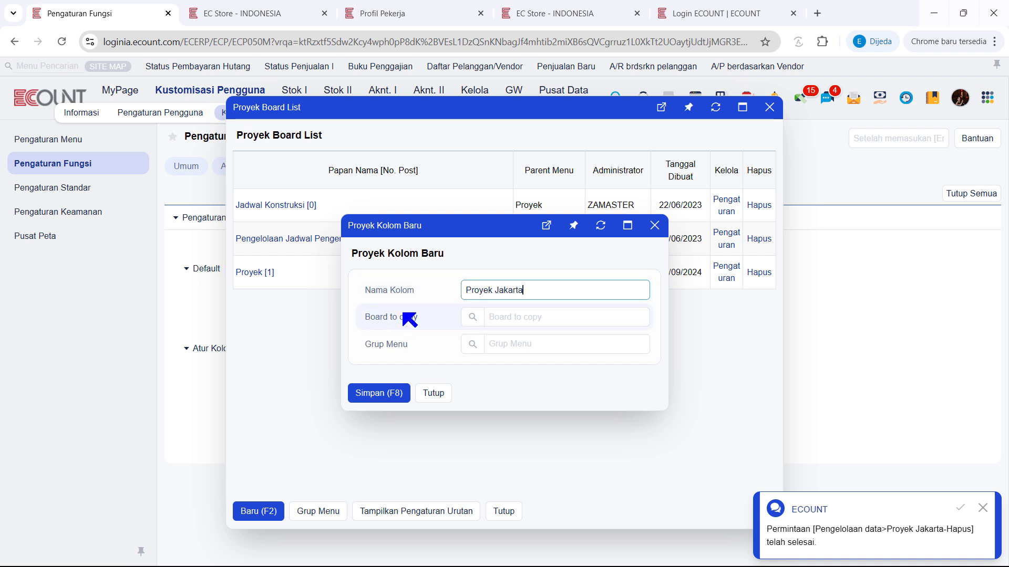
left_click(470, 318)
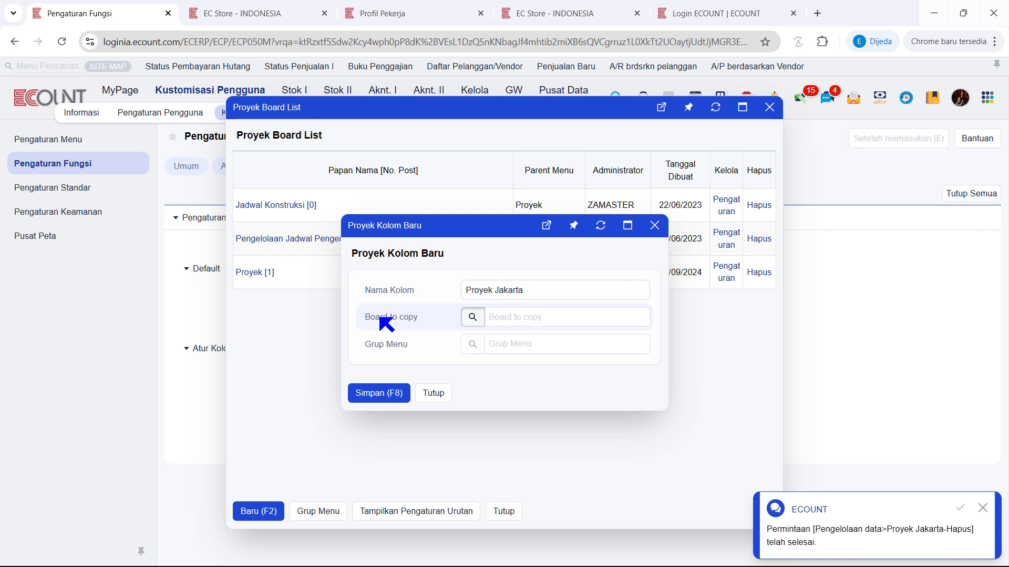
left_click(363, 194)
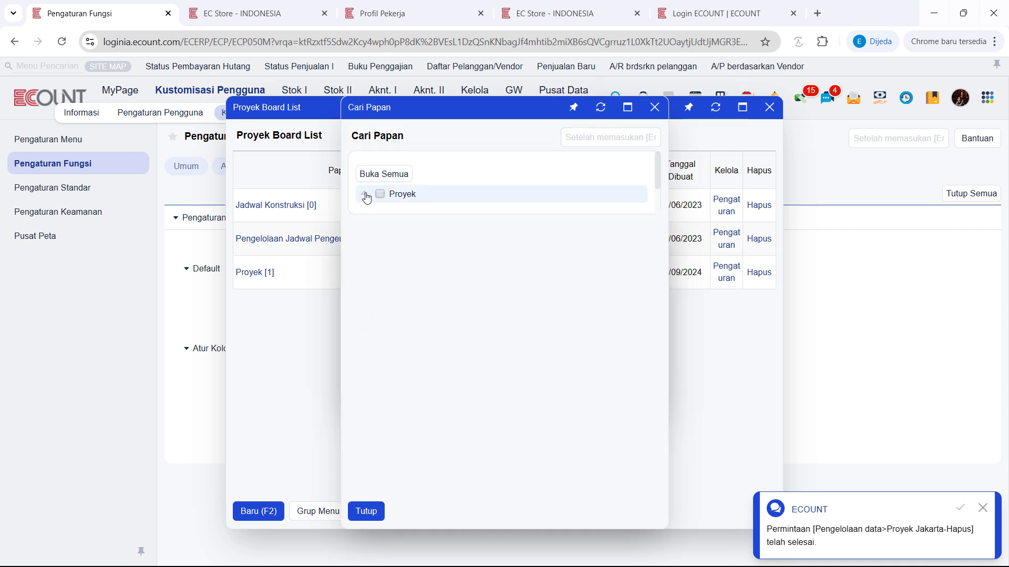
left_click(366, 510)
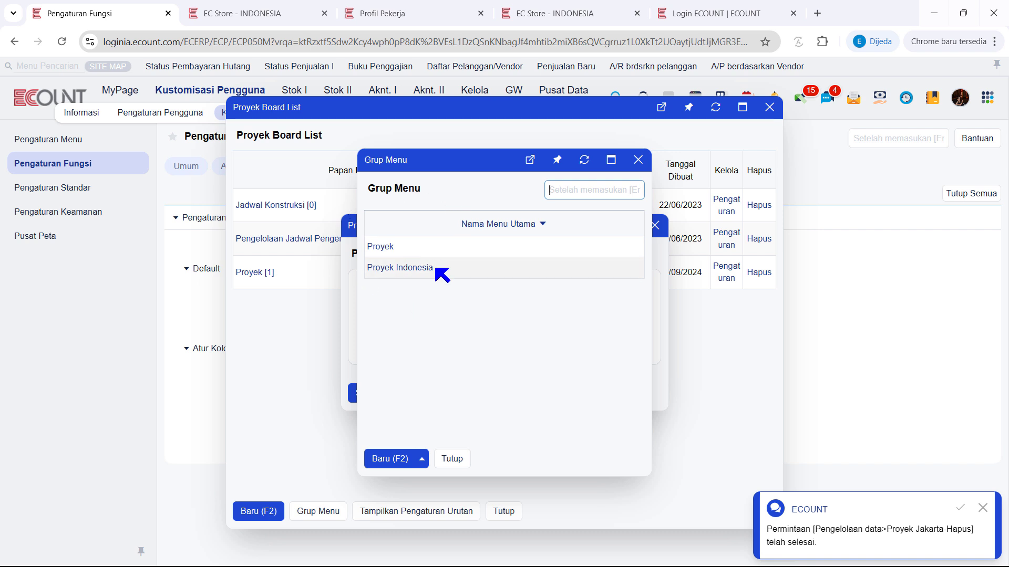
Assign the new board to the Proyek Indonesia menu group and save it
left_click(388, 460)
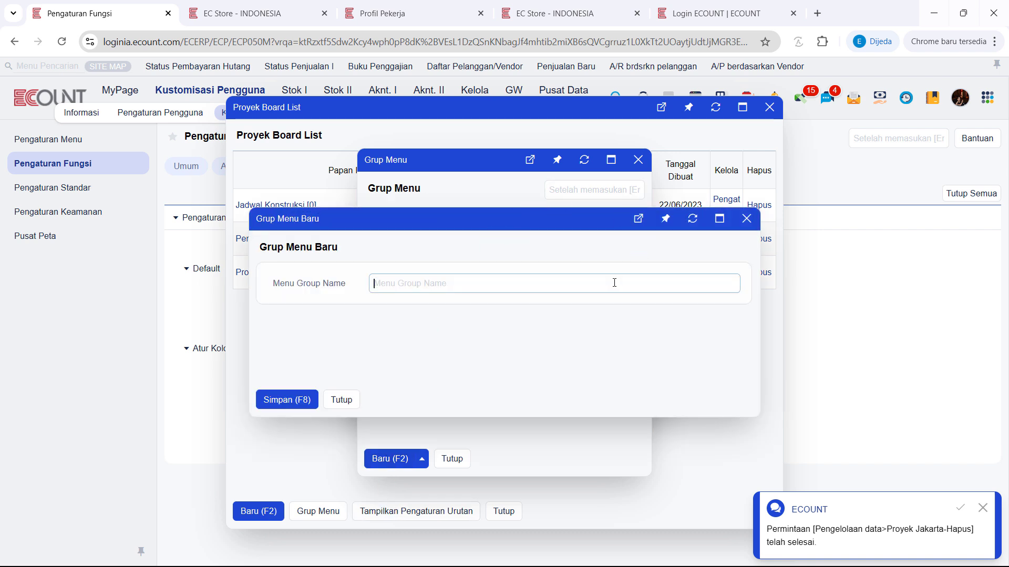
key("Escape")
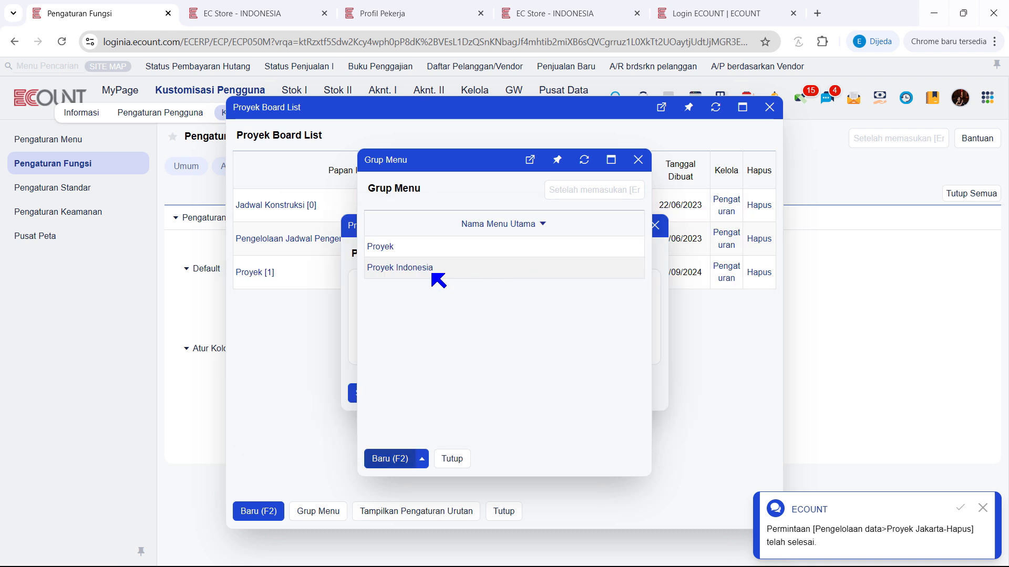
left_click(434, 269)
left_click(393, 393)
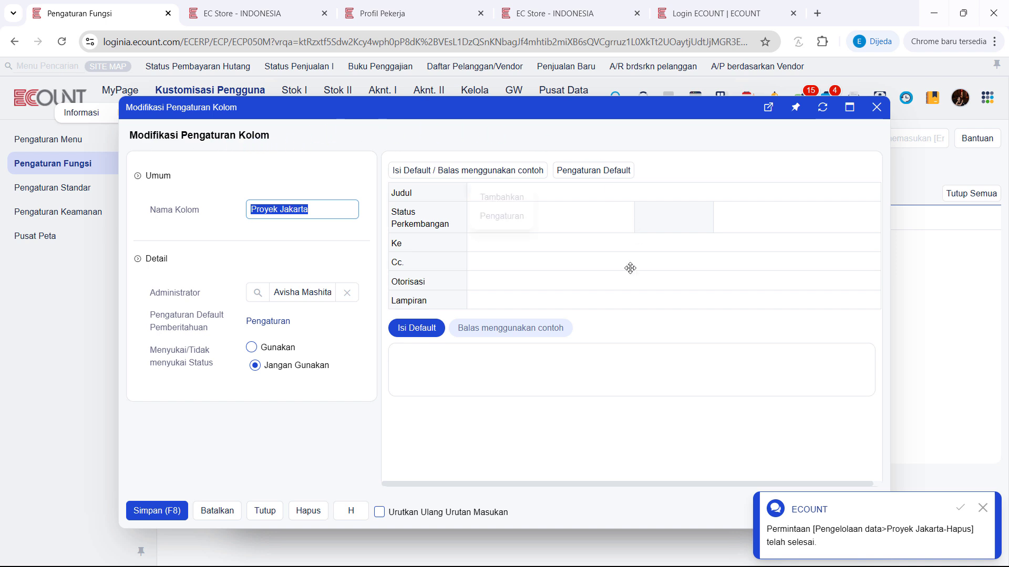
Examine the default notification settings of the Proyek Jakarta board, including notification targets and methods
left_click(315, 149)
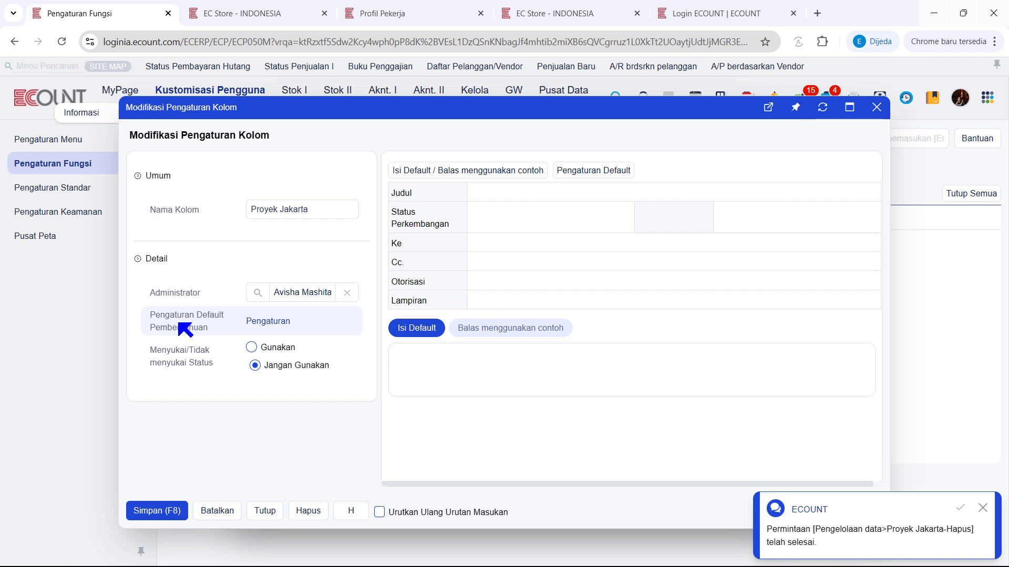
left_click(259, 324)
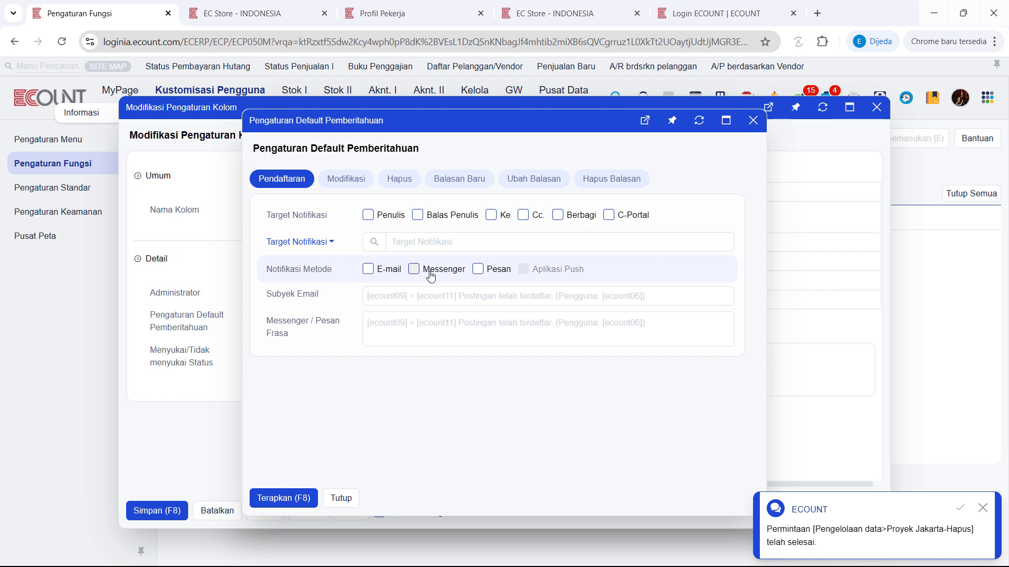
left_click(341, 499)
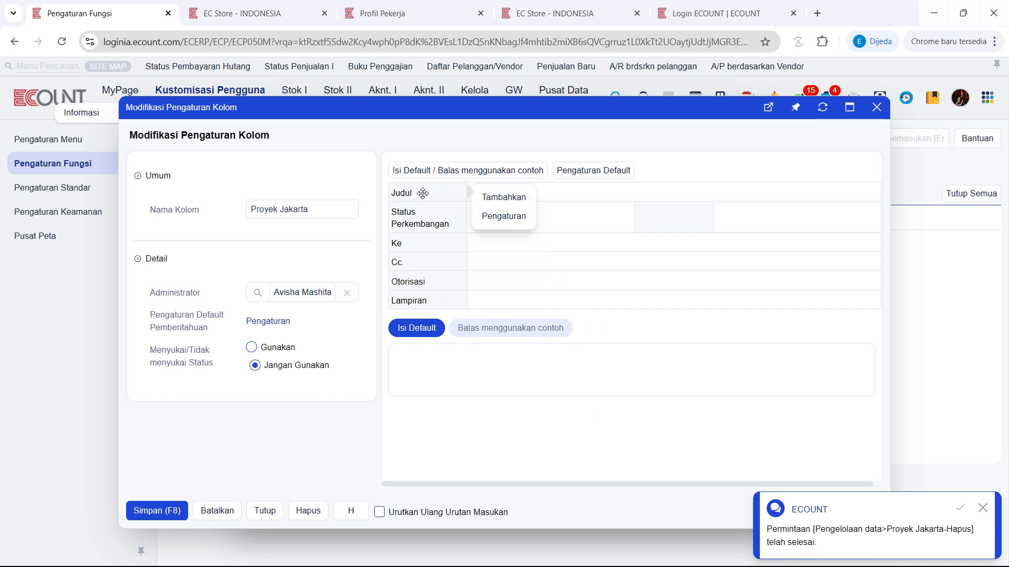
Add a progress status named "Dalam Proses" with order 2 to the board's Status Perkembangan field
mouse_move(424, 213)
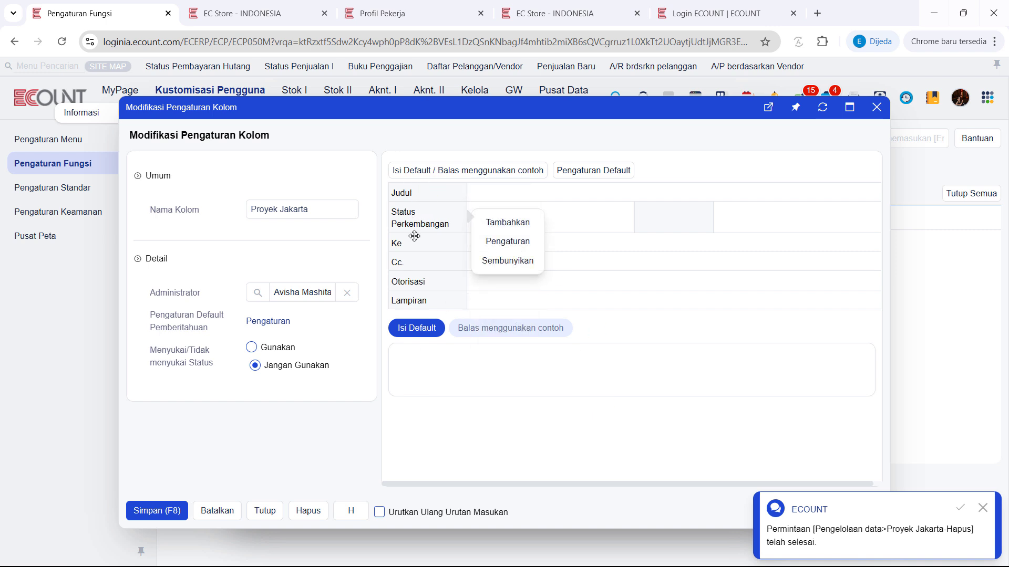
left_click(508, 242)
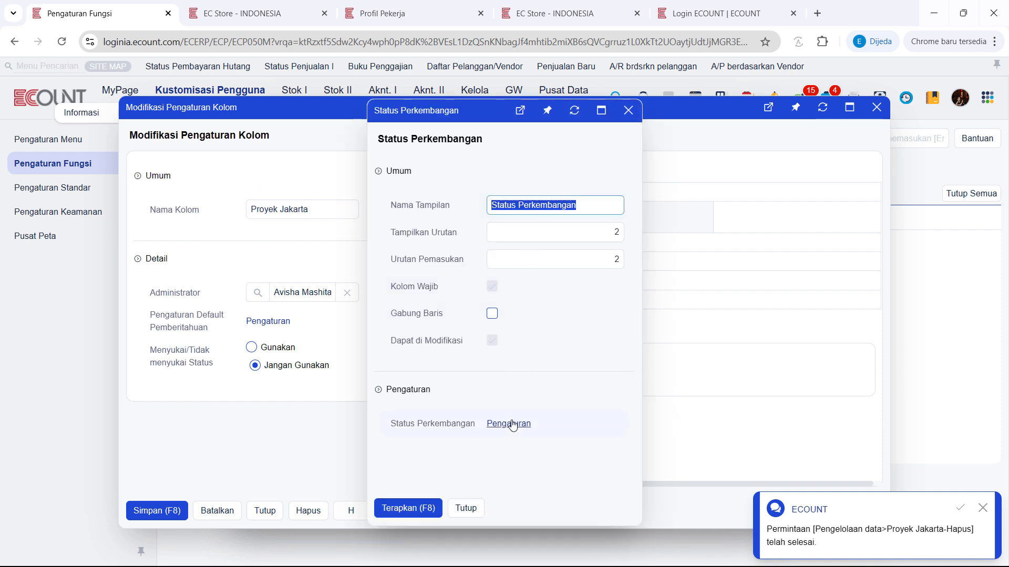
left_click(508, 426)
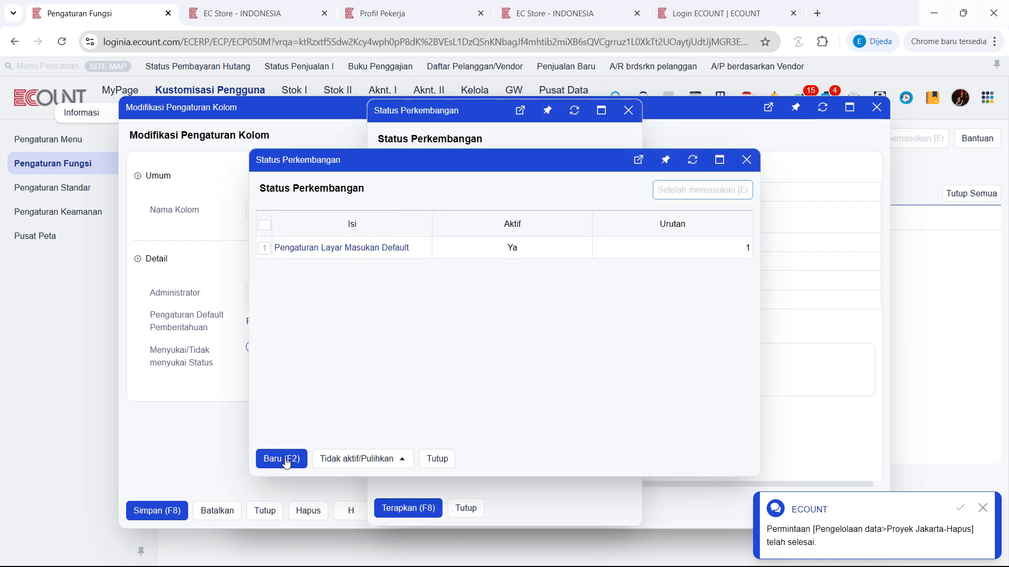
left_click(281, 458)
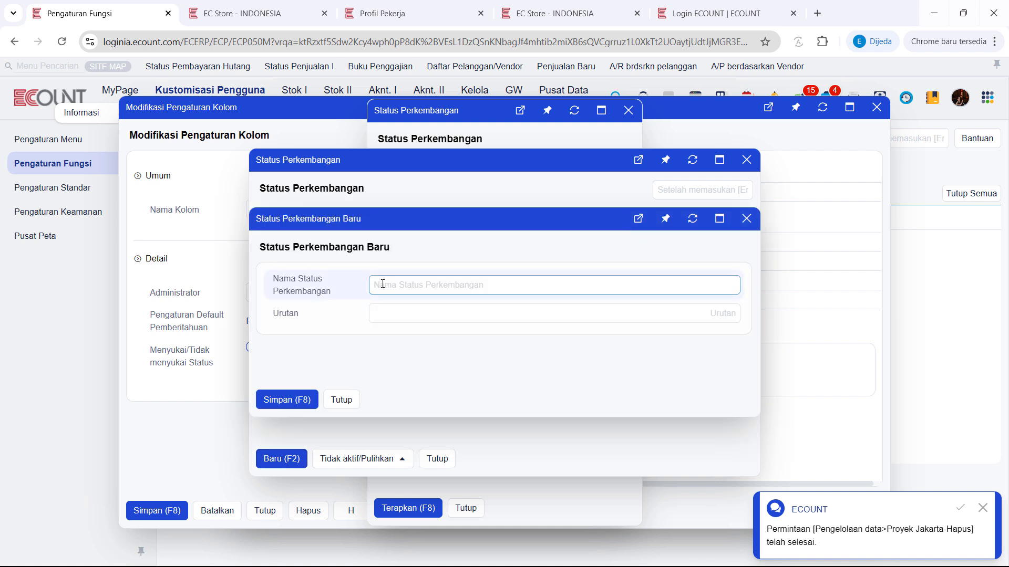
type("D")
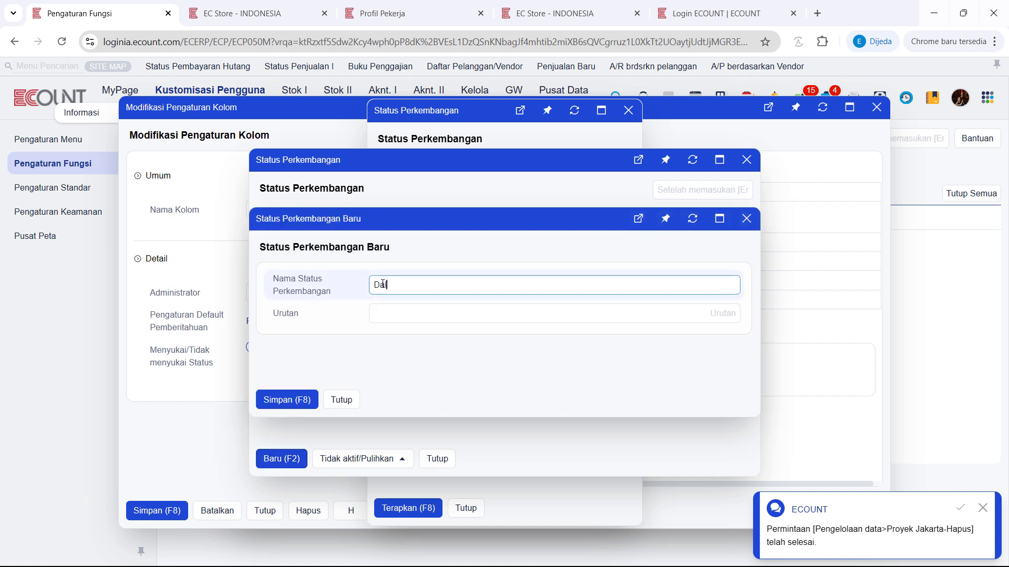
type("alam Proses")
left_click(414, 309)
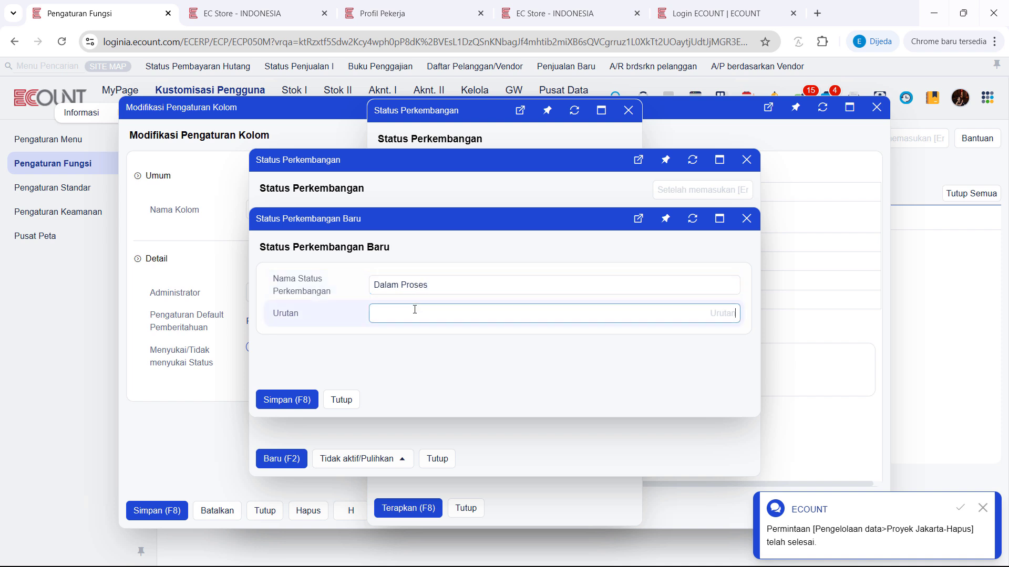
type("2")
left_click(285, 404)
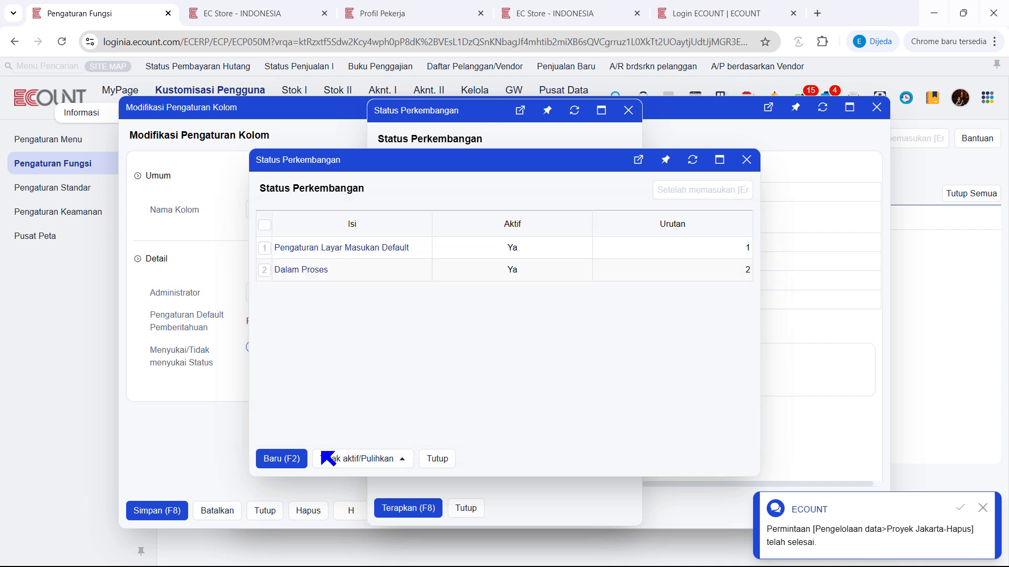
Add a progress status named "Selesai" with order 3 and apply the Status Perkembangan field settings
key("F2")
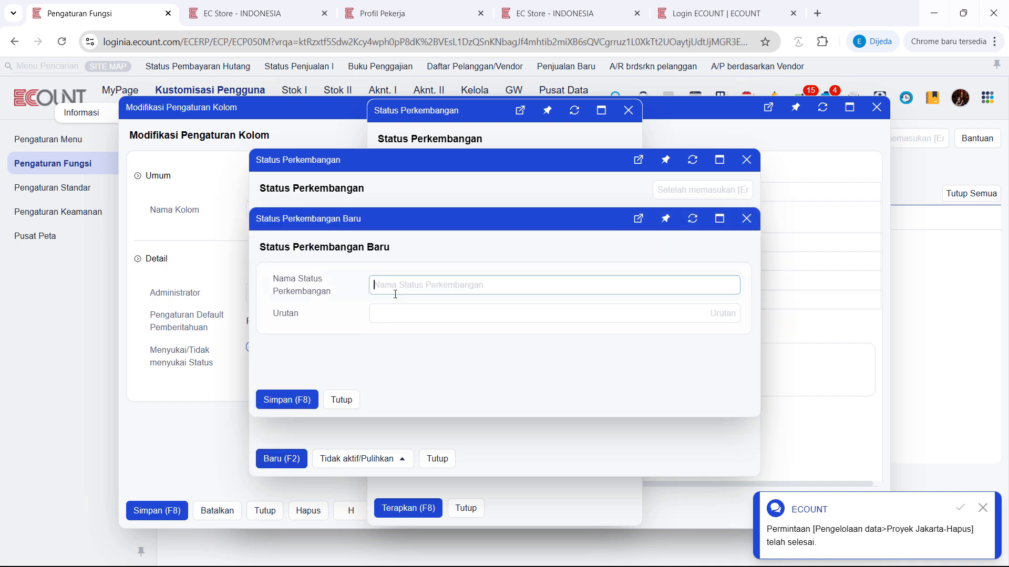
type("S")
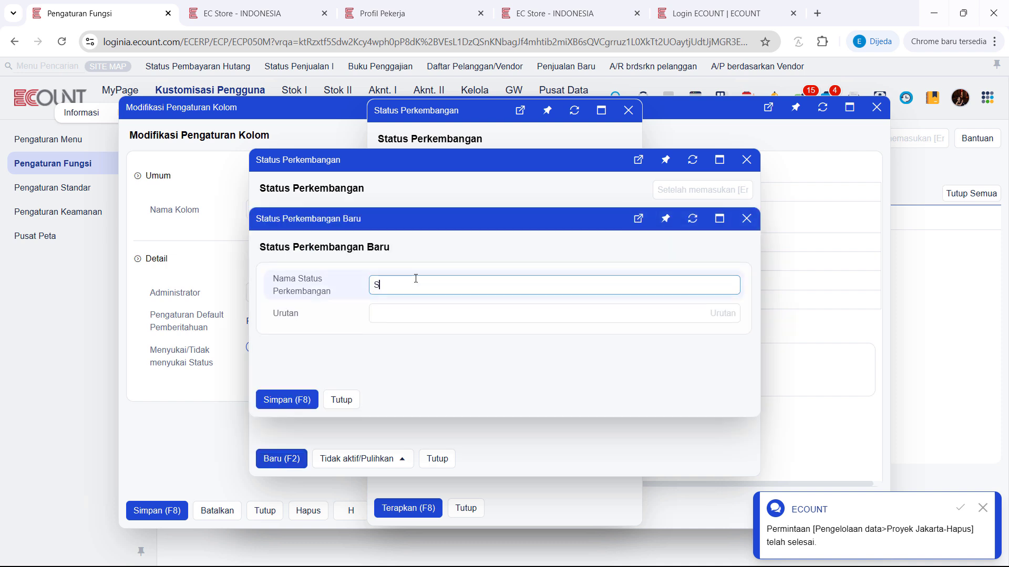
type("elesai")
left_click(417, 315)
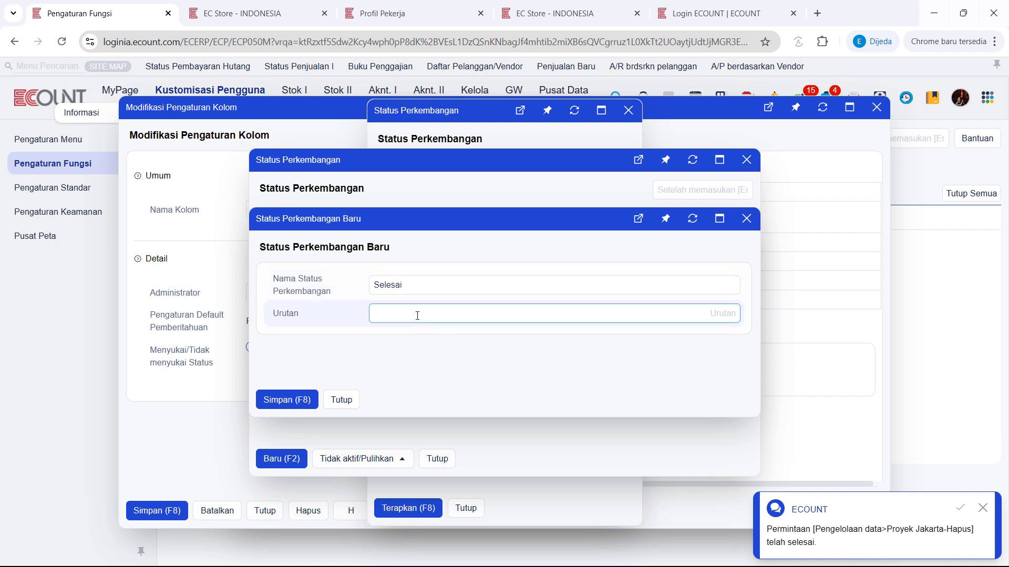
left_click(278, 400)
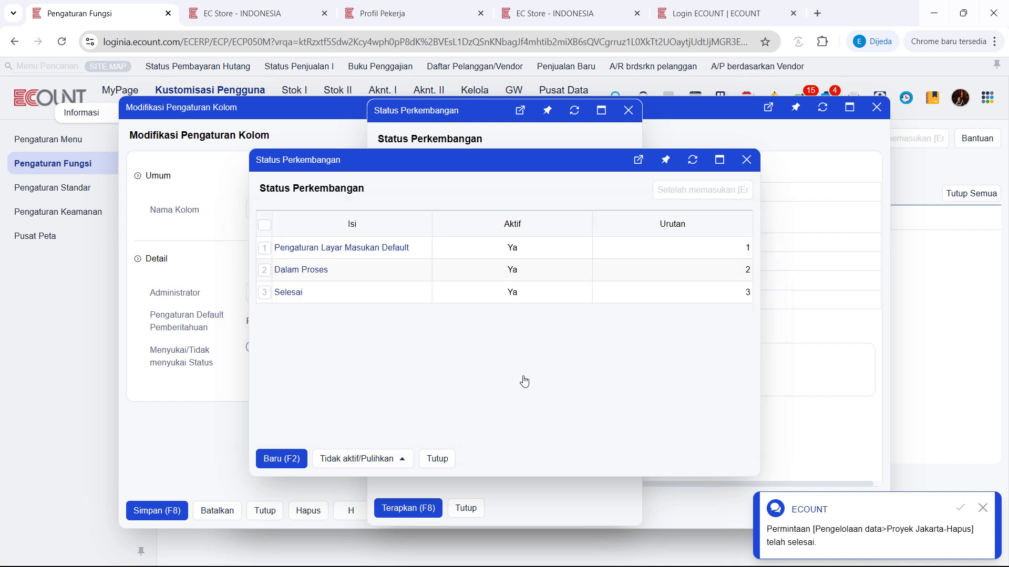
left_click(437, 459)
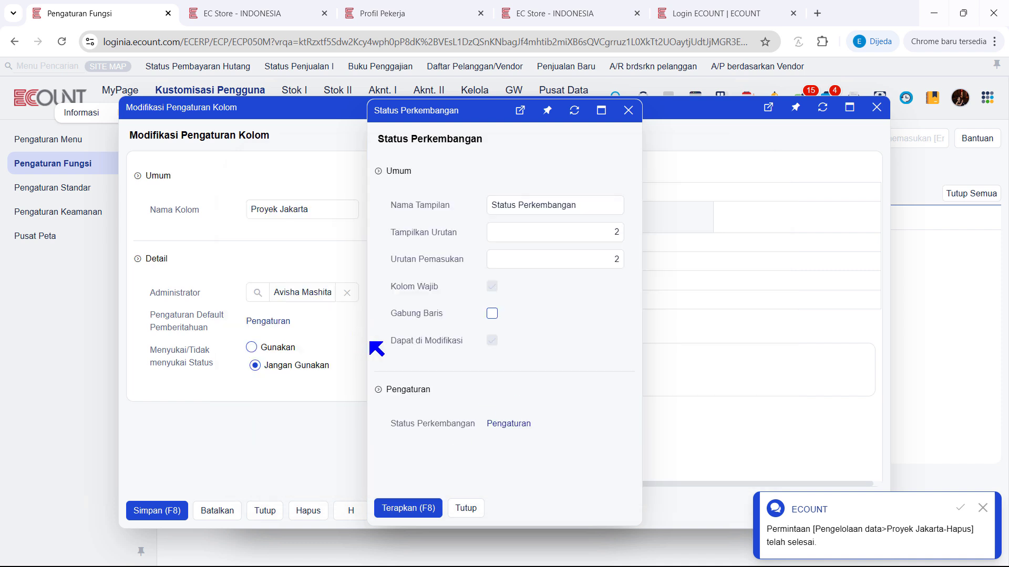
left_click(417, 511)
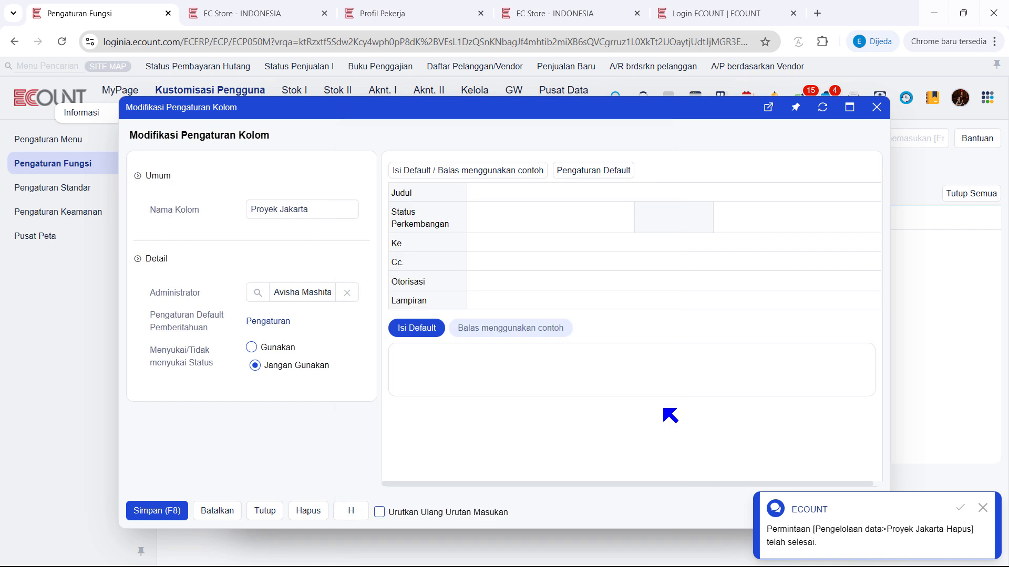
Add the Jenis Numerik 1 and Jenis Teks 1 fields below the Ke field of the board form
left_click(400, 244)
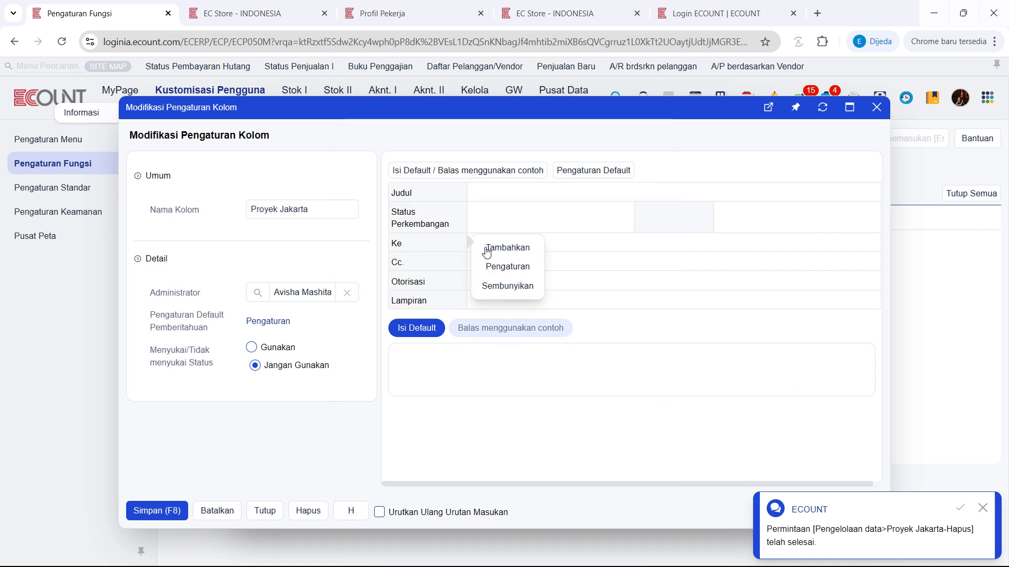
left_click(487, 250)
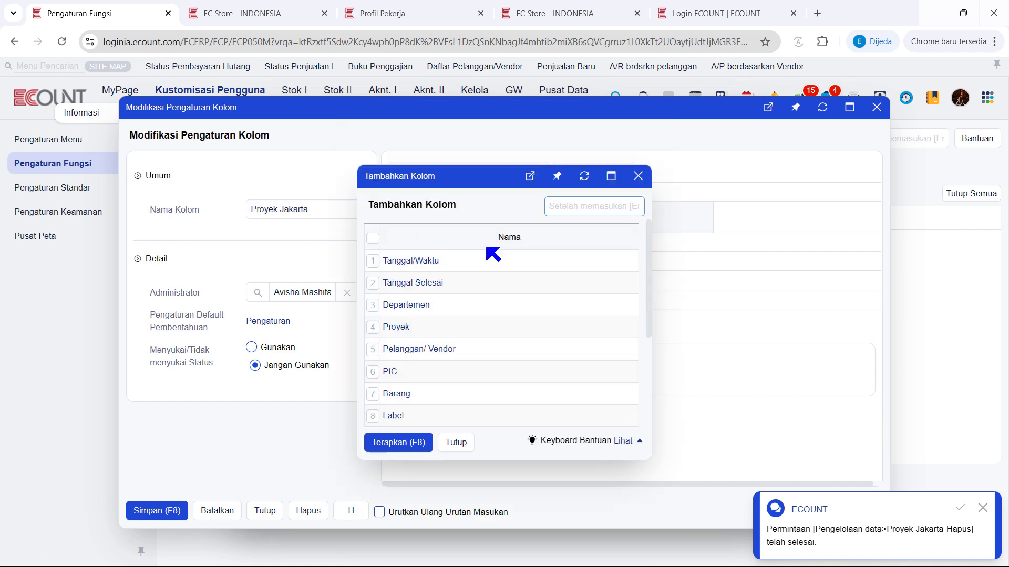
scroll(493, 254, "down", 3)
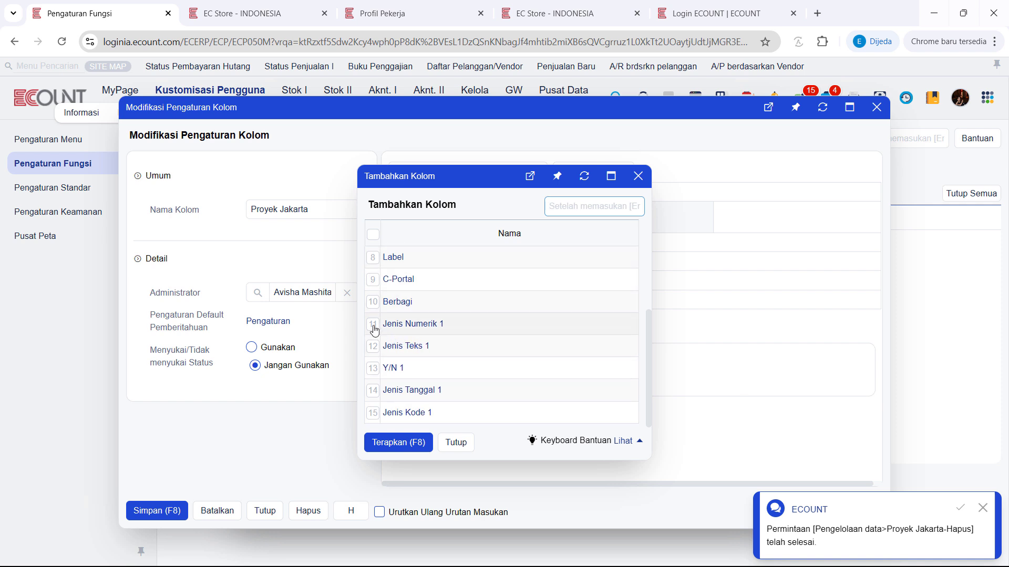
left_click(372, 326)
left_click(372, 346)
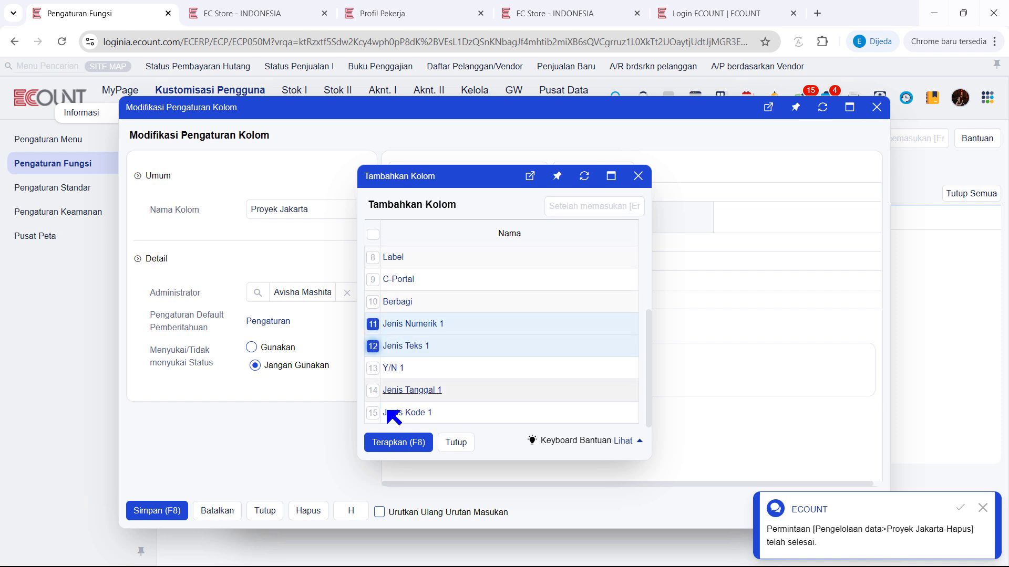
left_click(395, 443)
Rename the Jenis Numerik 1 field as Persentase, set its decimals to Desimal 2 and apply the field settings
left_click(419, 268)
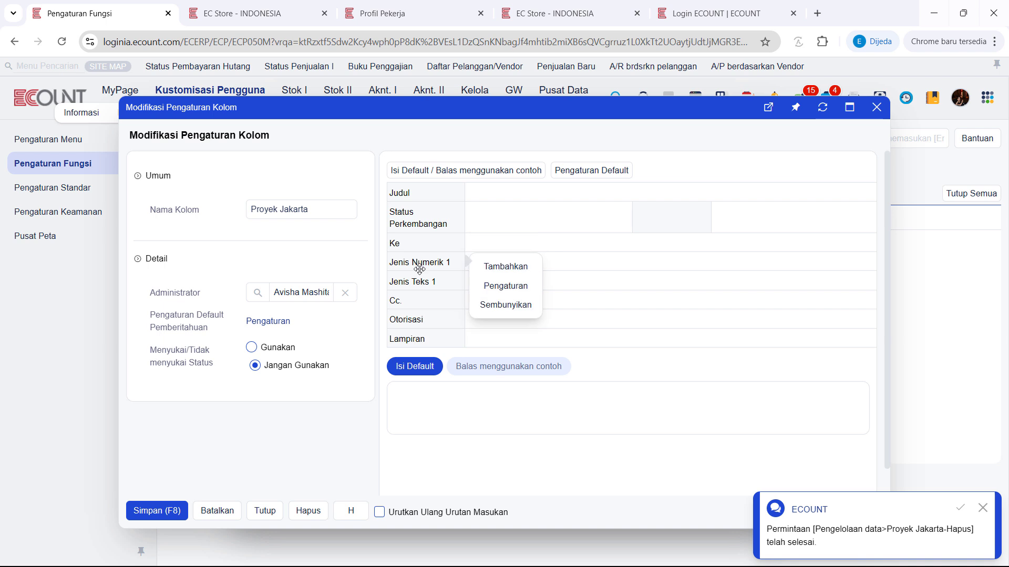
left_click(505, 286)
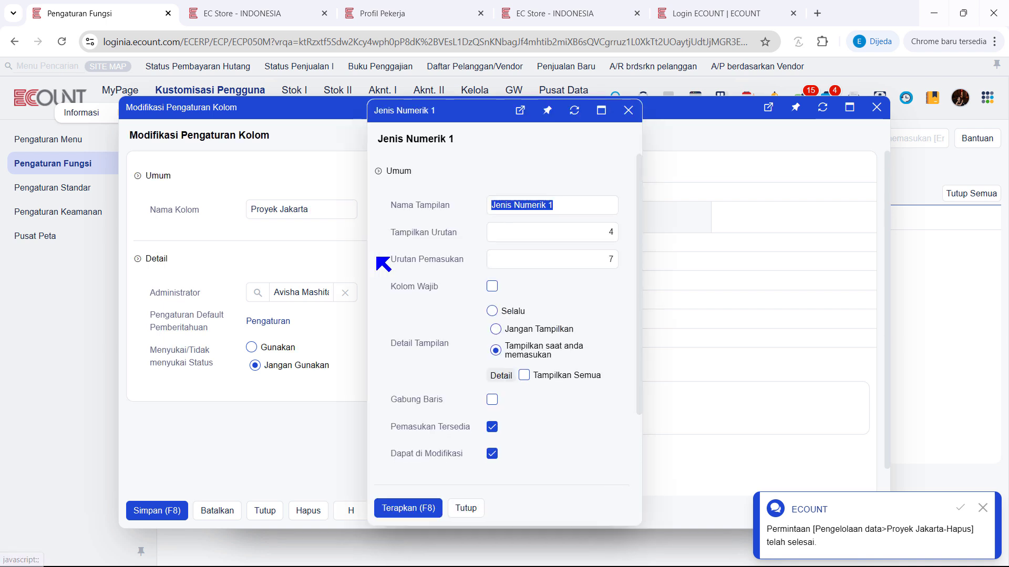
left_click(566, 204)
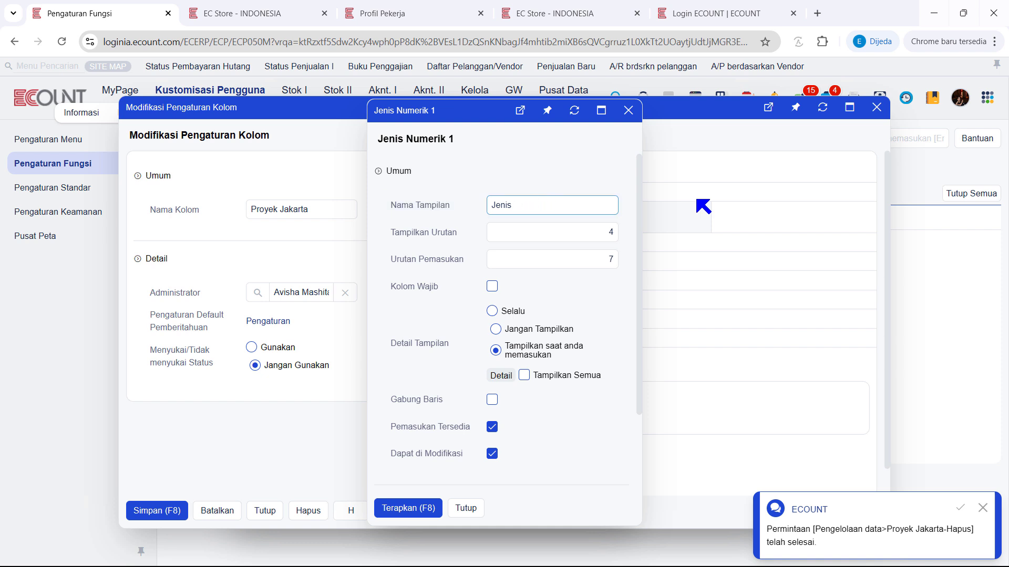
type("Persentase")
scroll(532, 384, "down", 1)
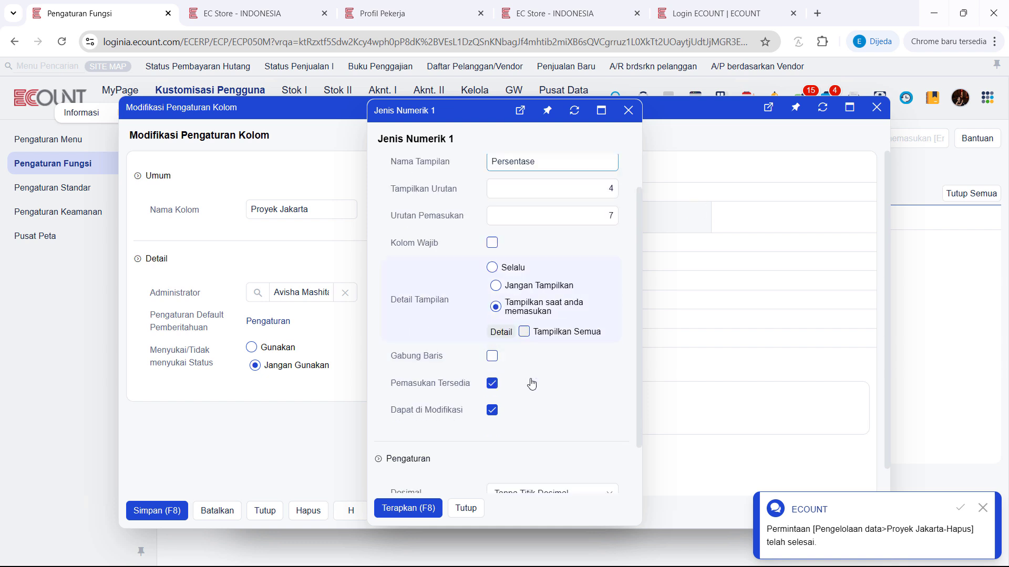
scroll(532, 384, "down", 1)
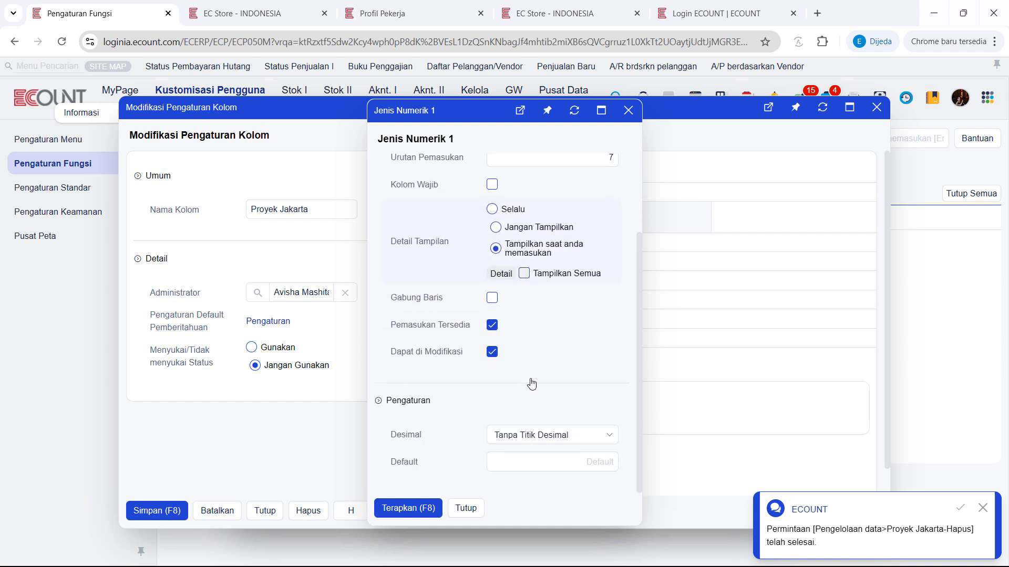
left_click(509, 441)
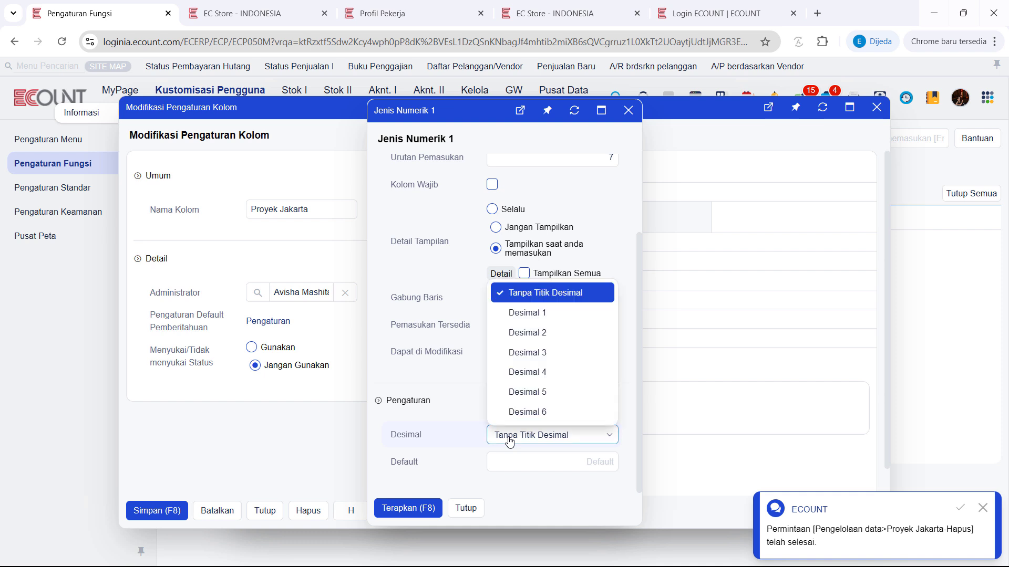
left_click(527, 334)
left_click(411, 509)
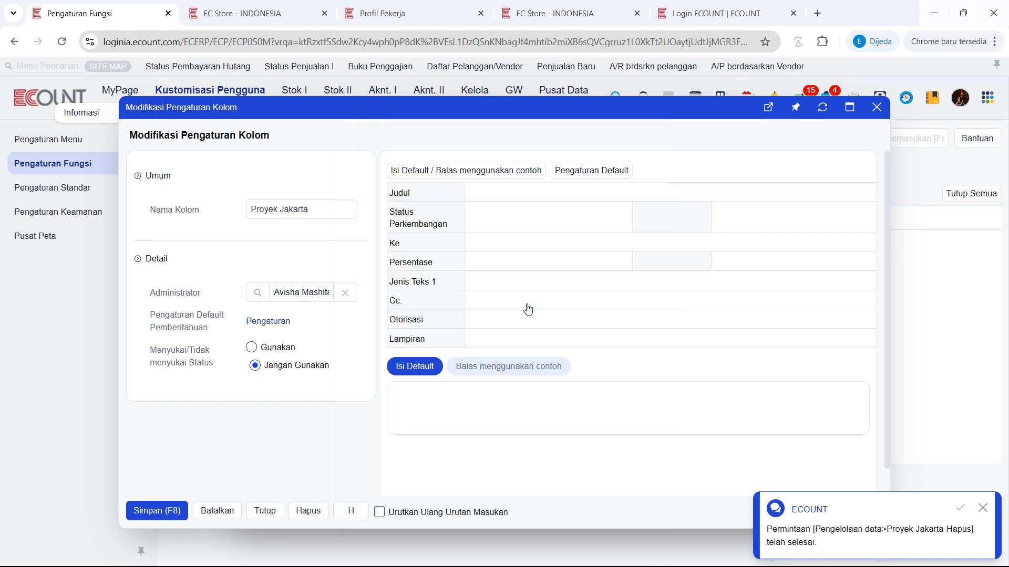
Rename the Jenis Teks 1 field as Memo and save the Proyek Jakarta board settings
mouse_move(416, 284)
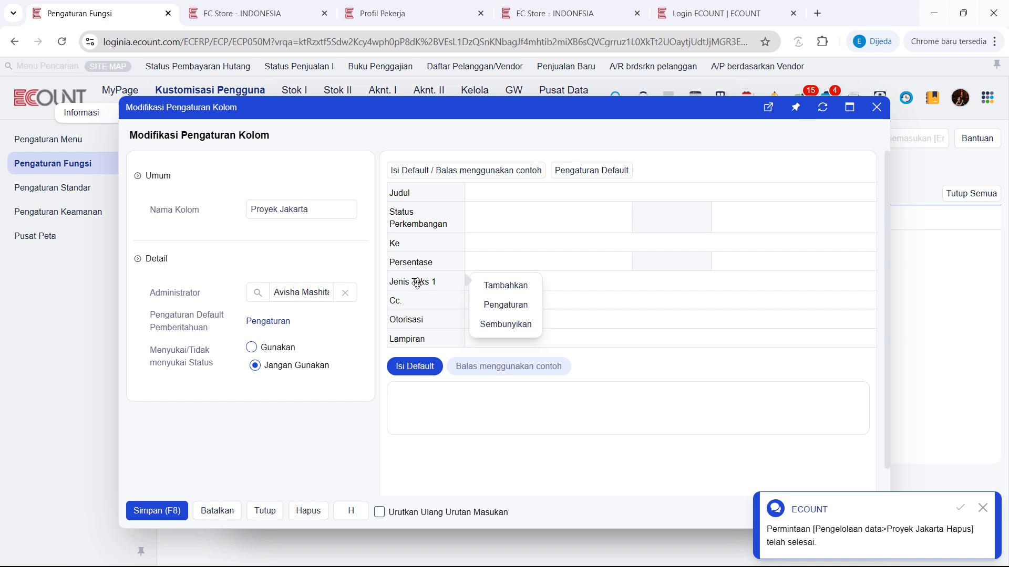
left_click(502, 308)
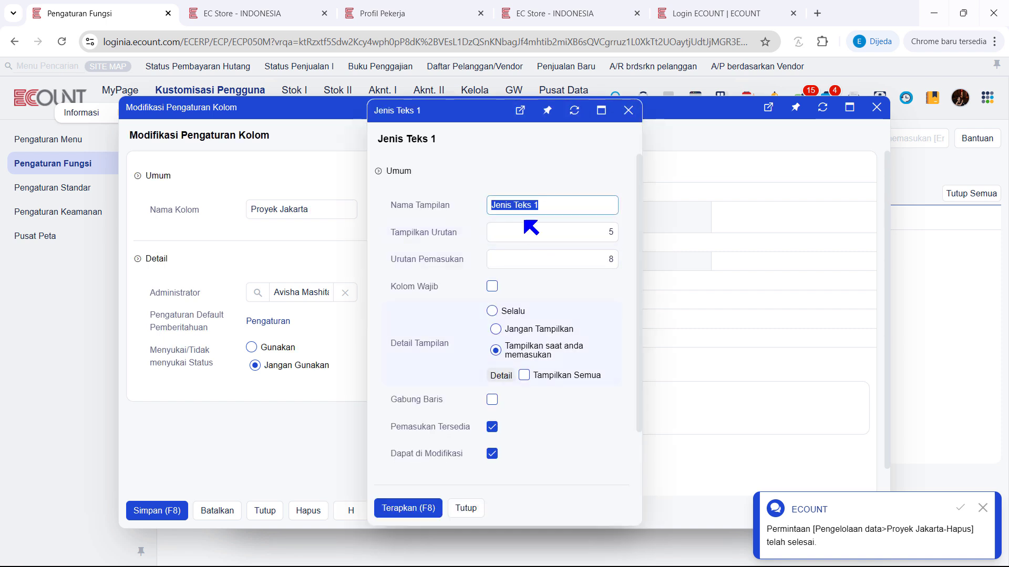
type("Memo")
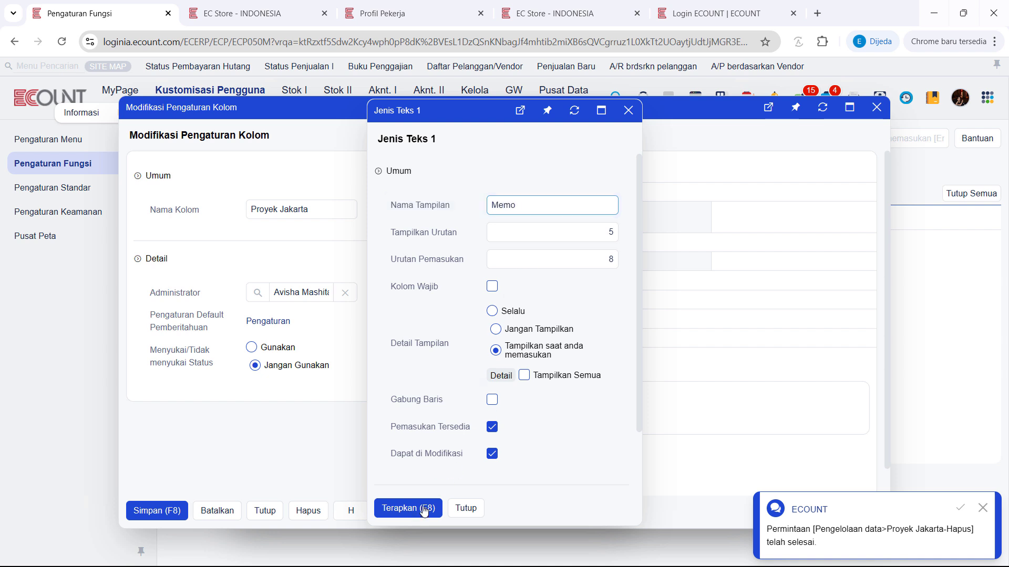
left_click(424, 509)
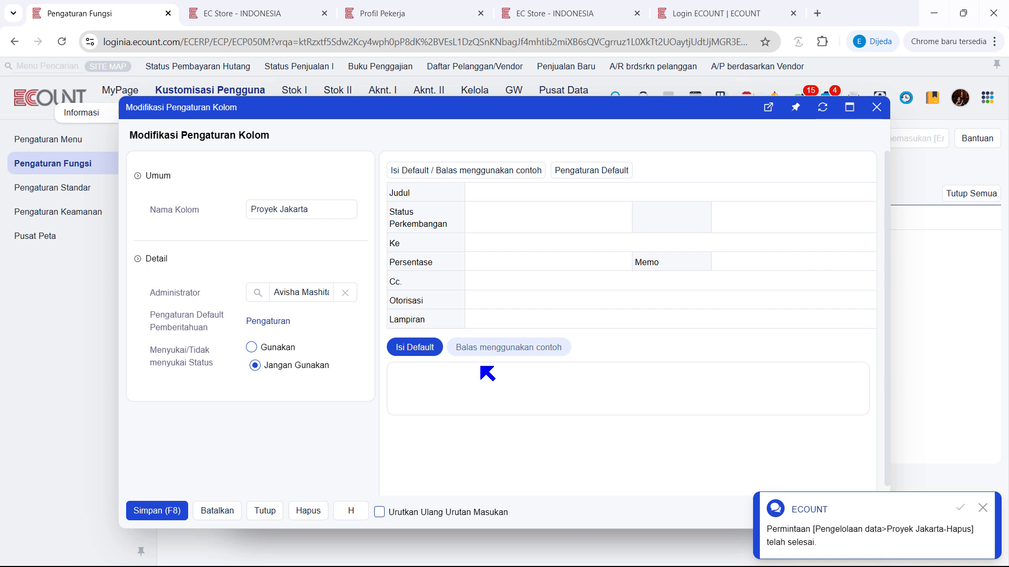
left_click(155, 513)
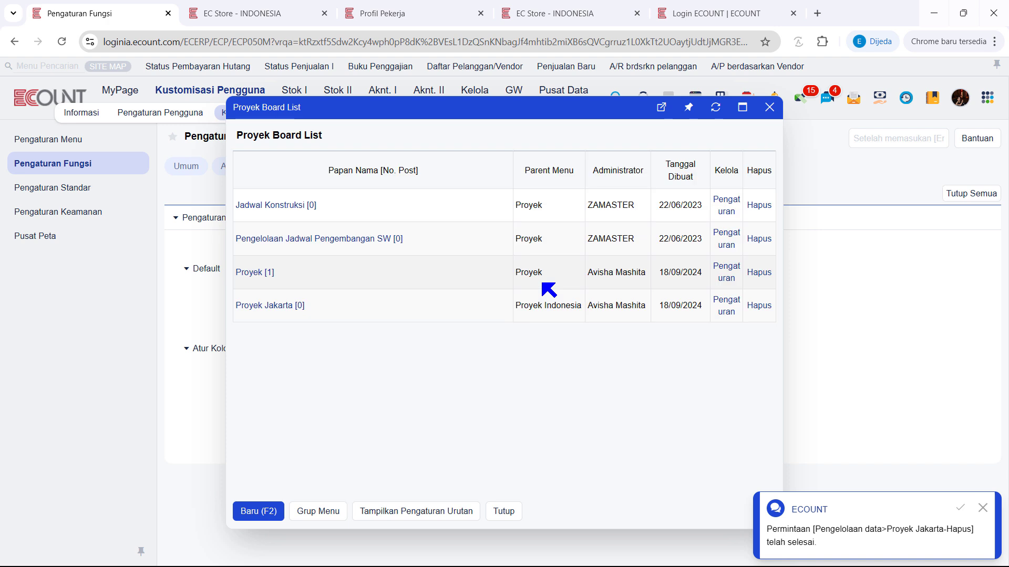
Close the project board list and open the Proyek Jakarta board under Proyek Indonesia in the groupware module
left_click(503, 511)
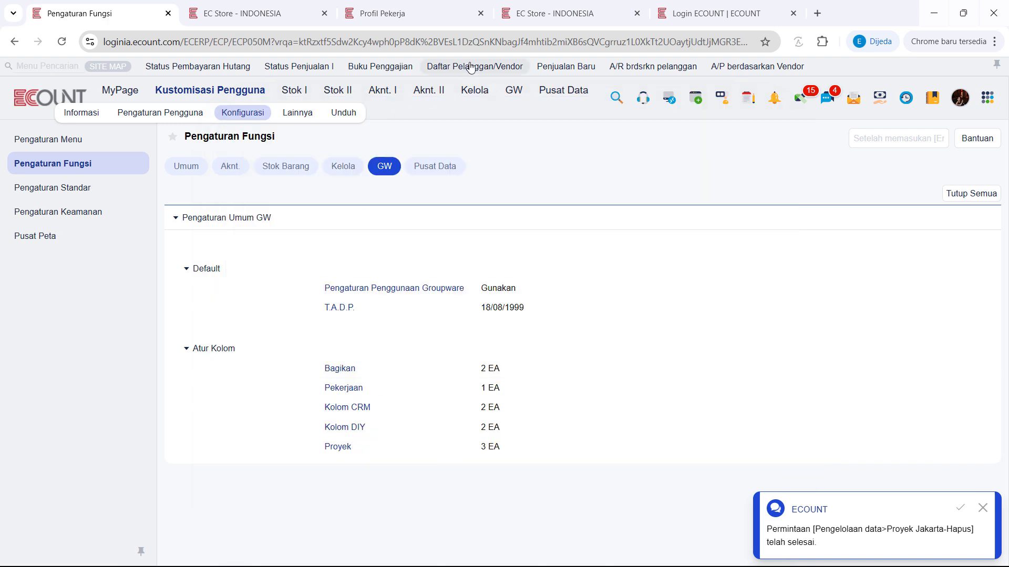
mouse_move(515, 96)
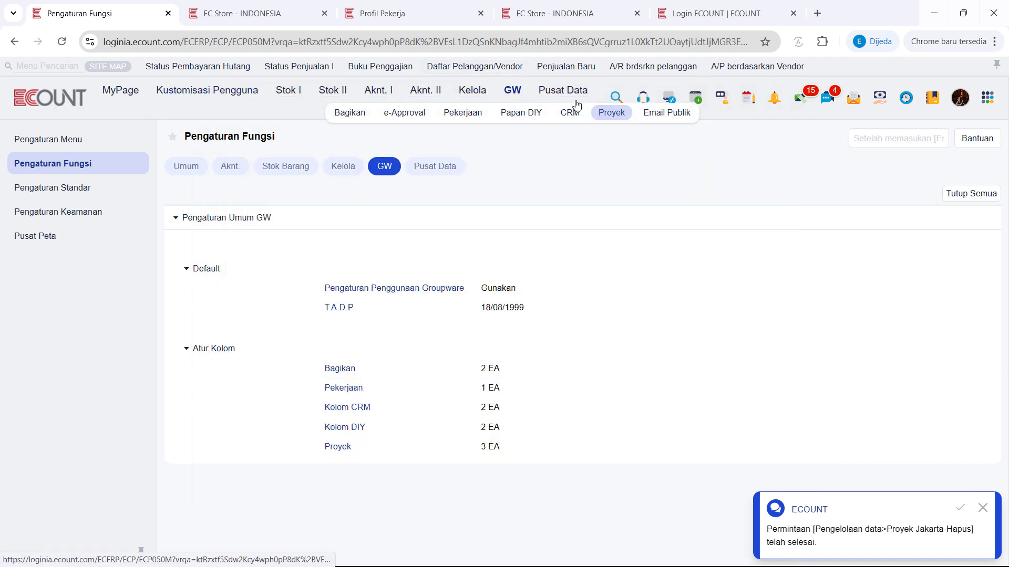
left_click(607, 116)
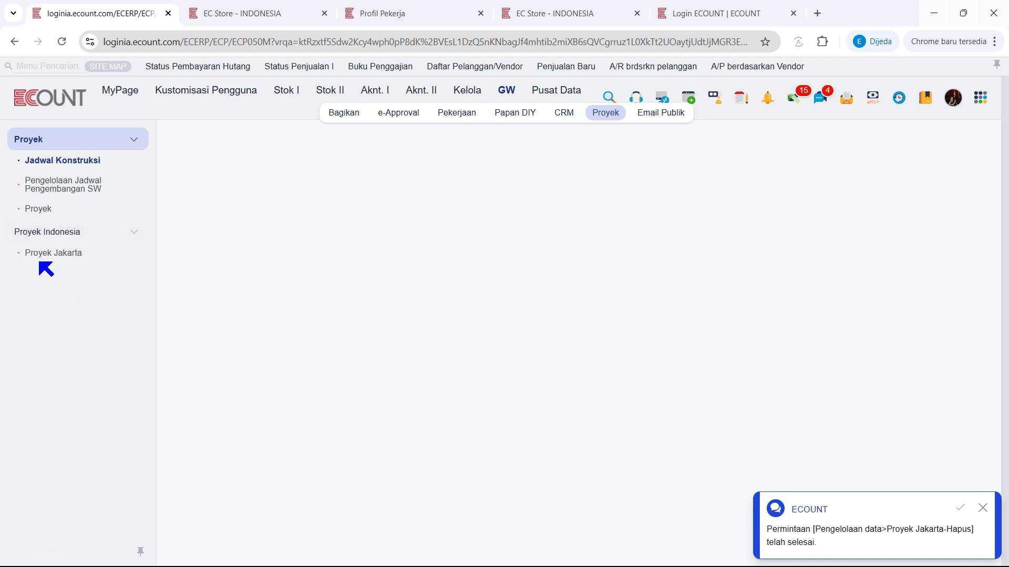
left_click(59, 230)
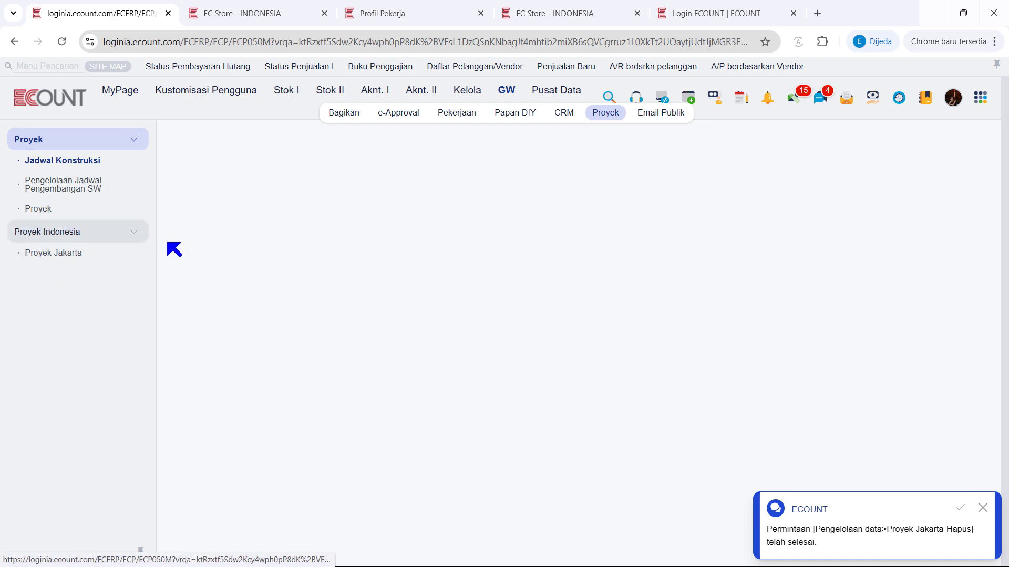
left_click(60, 231)
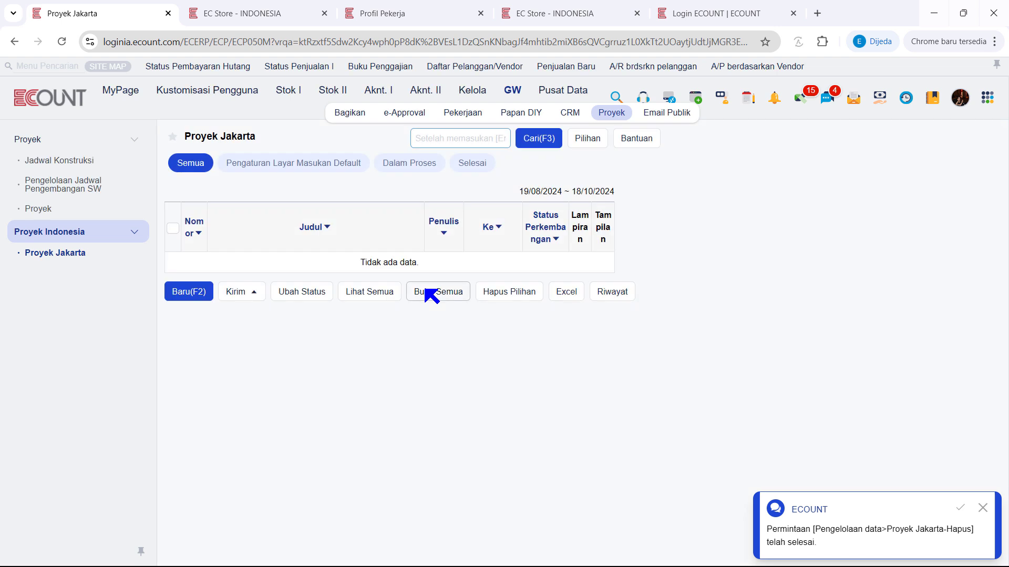
Create a new post titled "Proyek Jakarta" and set its Status Perkembangan to Dalam Proses
left_click(185, 297)
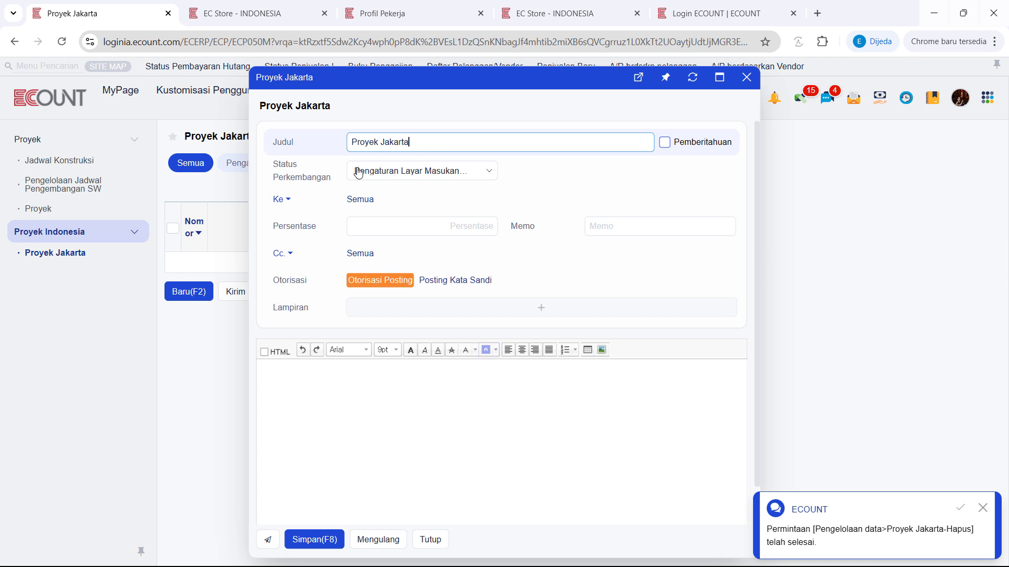
left_click(393, 174)
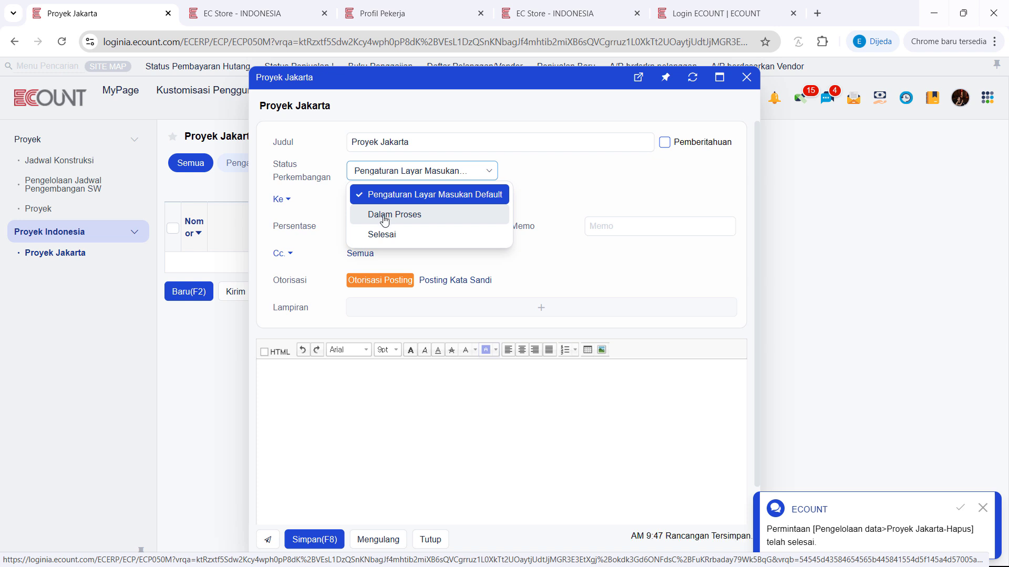
left_click(384, 215)
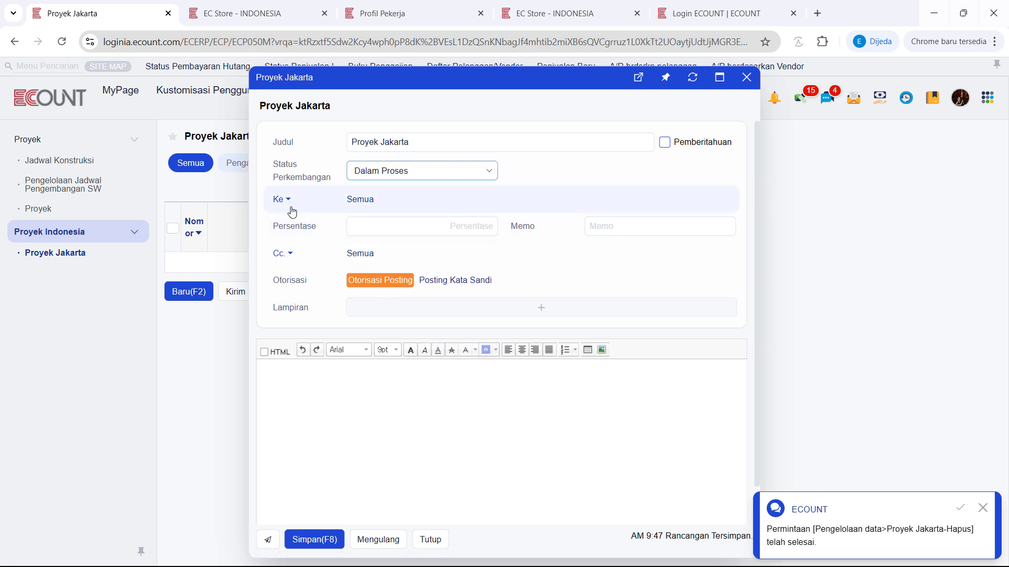
Set the post's Persentase to 85 and its Memo to "Dalam Proses"
scroll(396, 194, "down", 1)
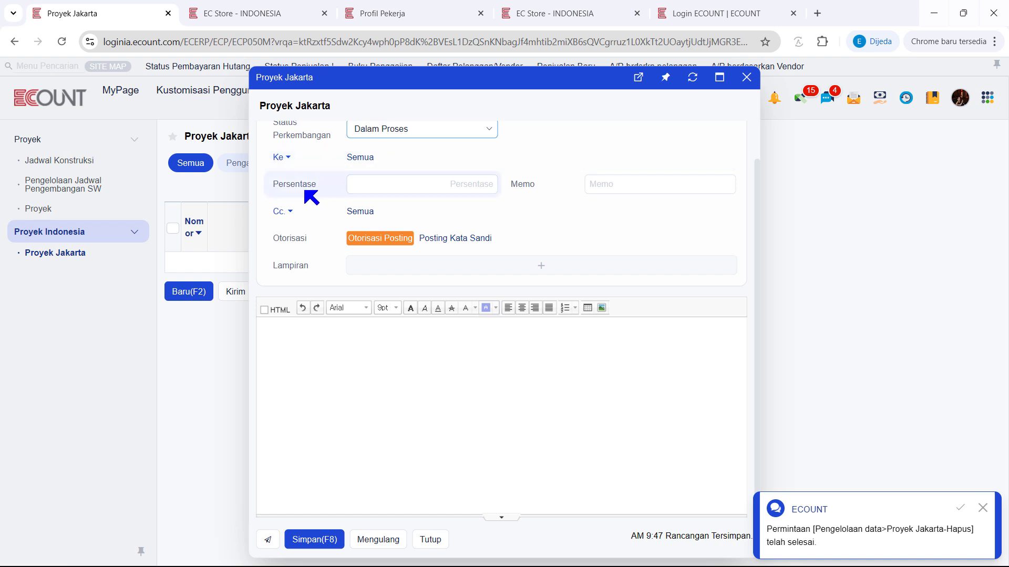
left_click(409, 190)
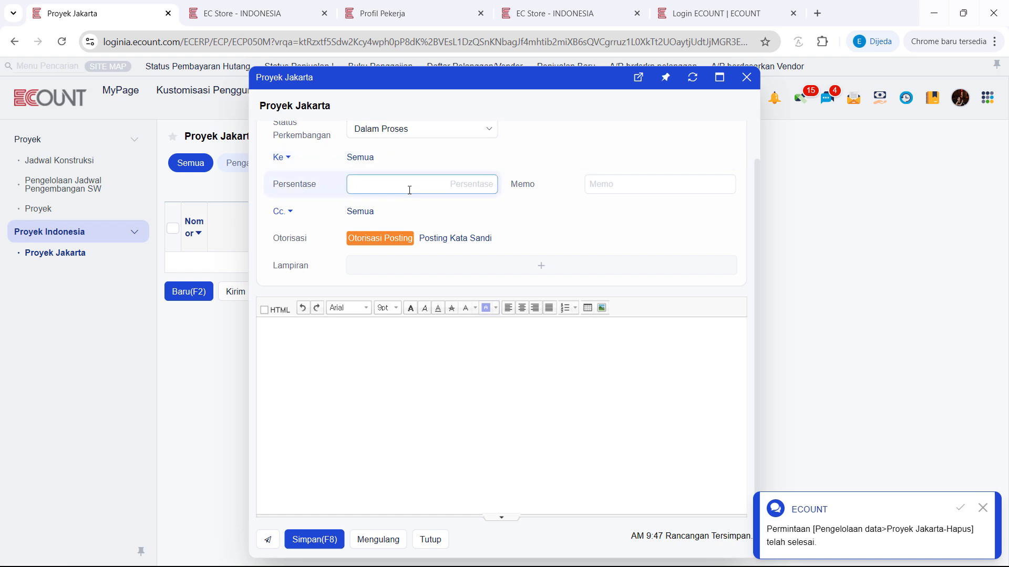
type("85")
left_click(630, 180)
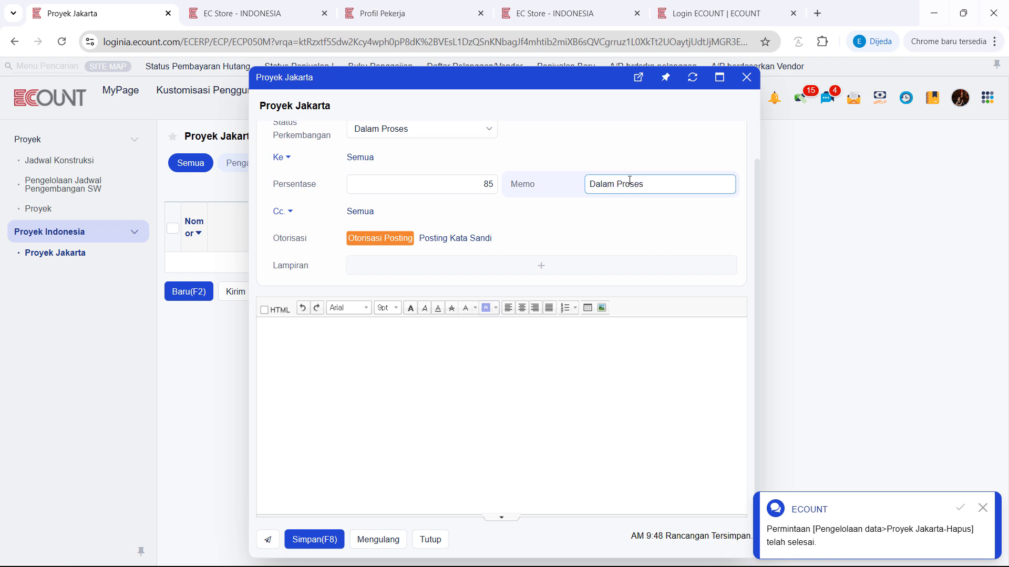
left_click(464, 435)
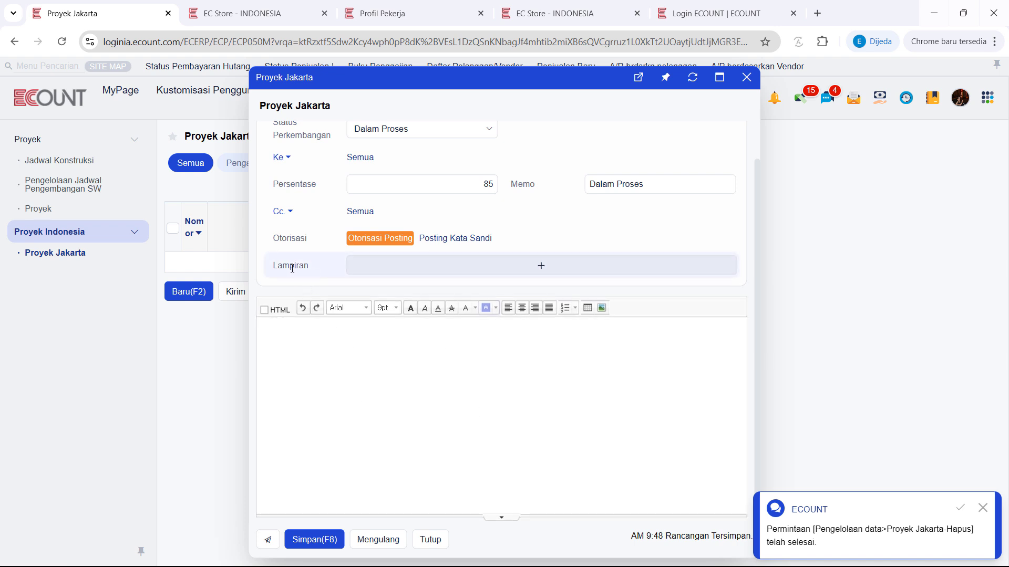
Examine the attachment source options available for the post, including the Slip choices
left_click(537, 269)
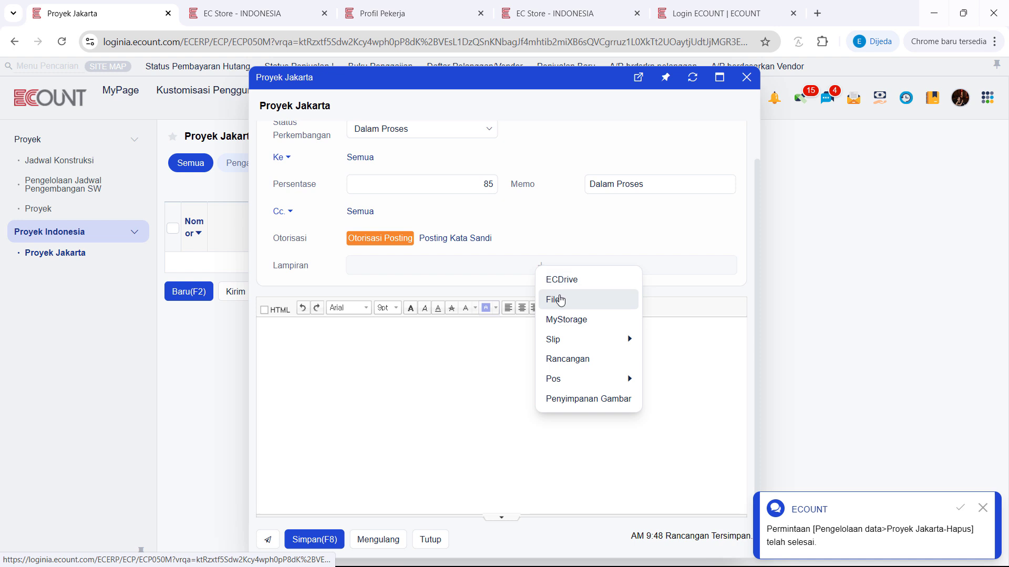
mouse_move(551, 344)
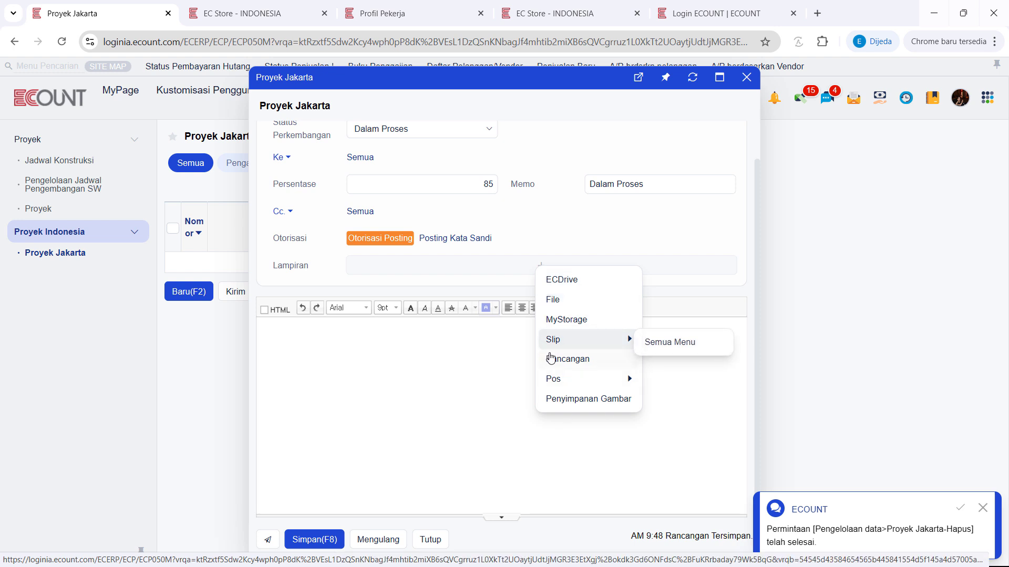
left_click(447, 373)
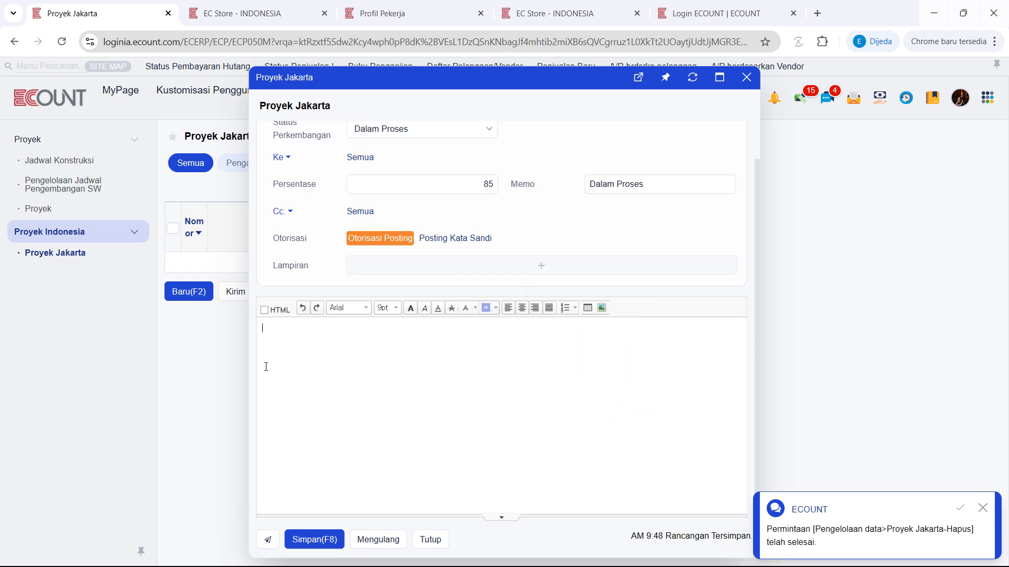
Enter "Proyek Jakarta" as the post's body text and format it in Tahoma at 14 pt
type("Jakarta")
key("ctrl+a")
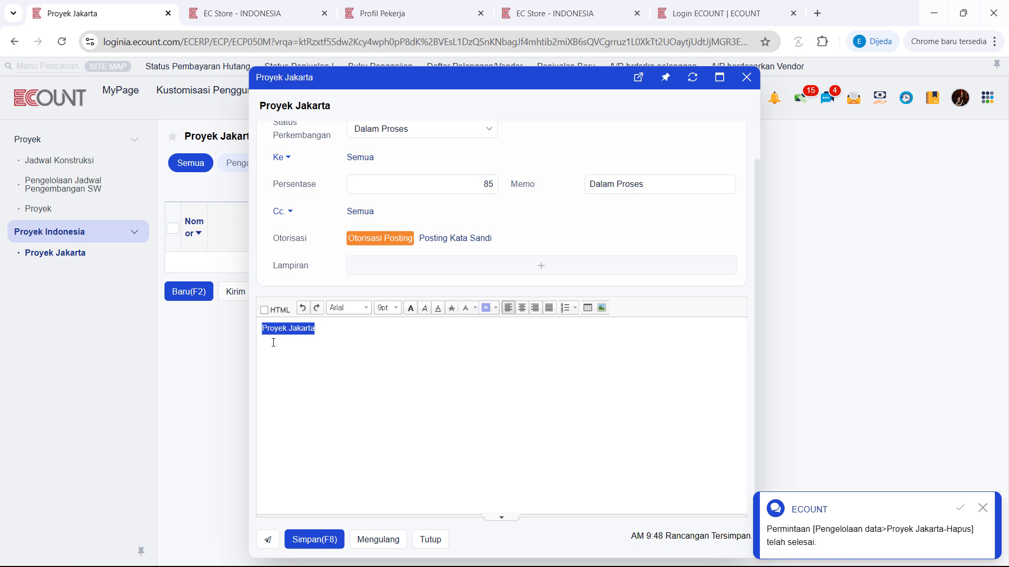
left_click(359, 309)
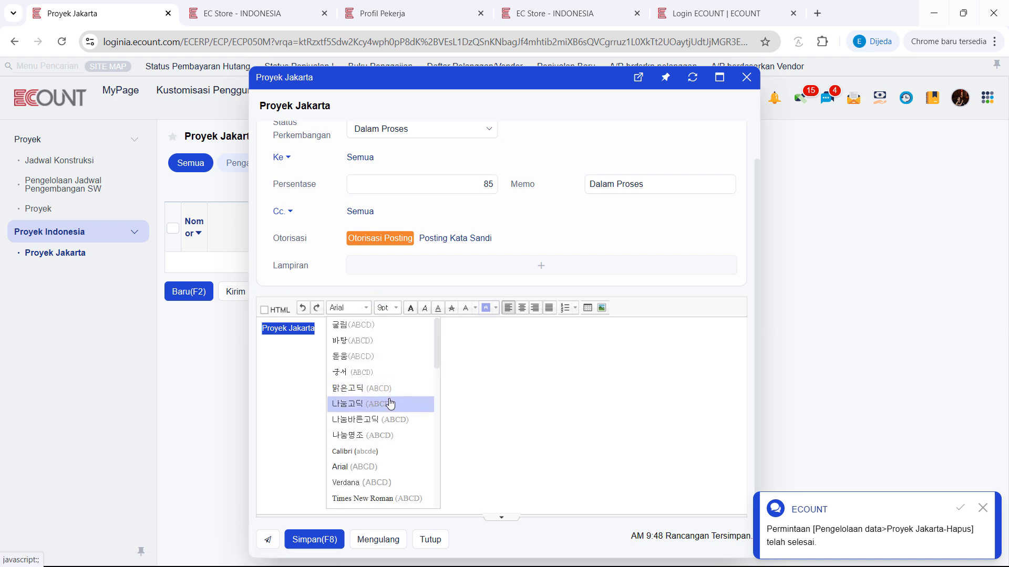
scroll(376, 410, "down", 5)
left_click(366, 417)
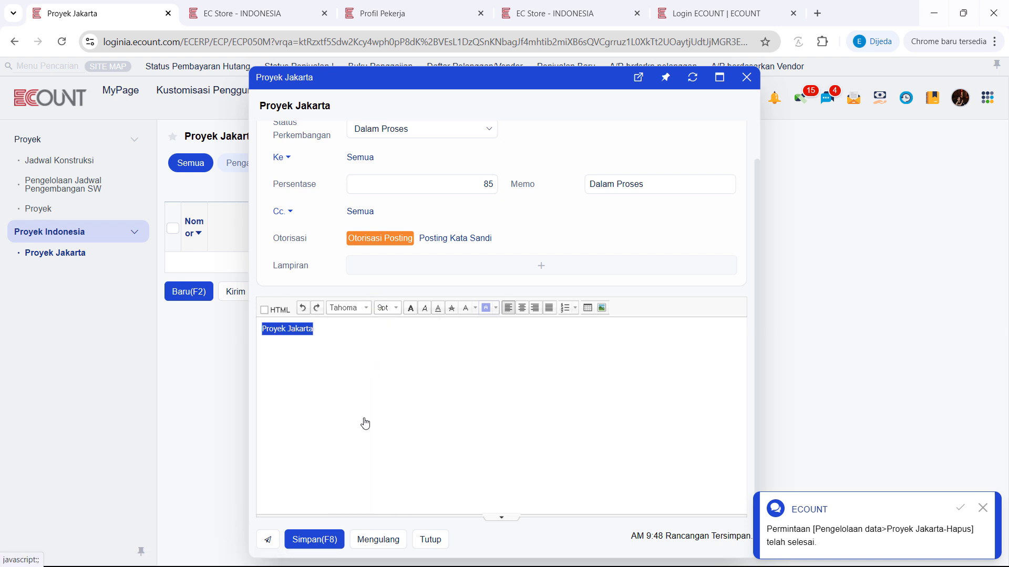
left_click(391, 308)
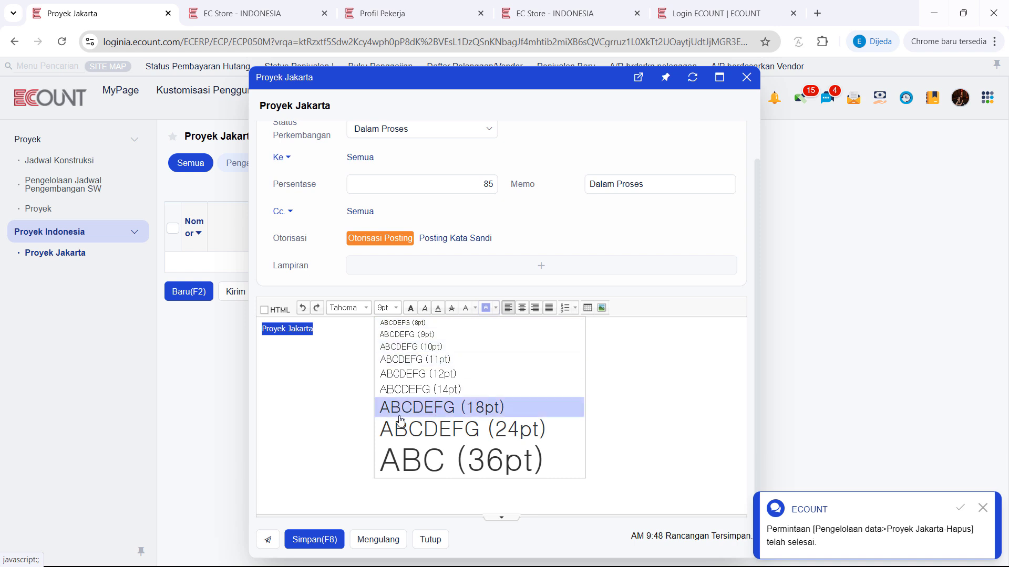
left_click(415, 389)
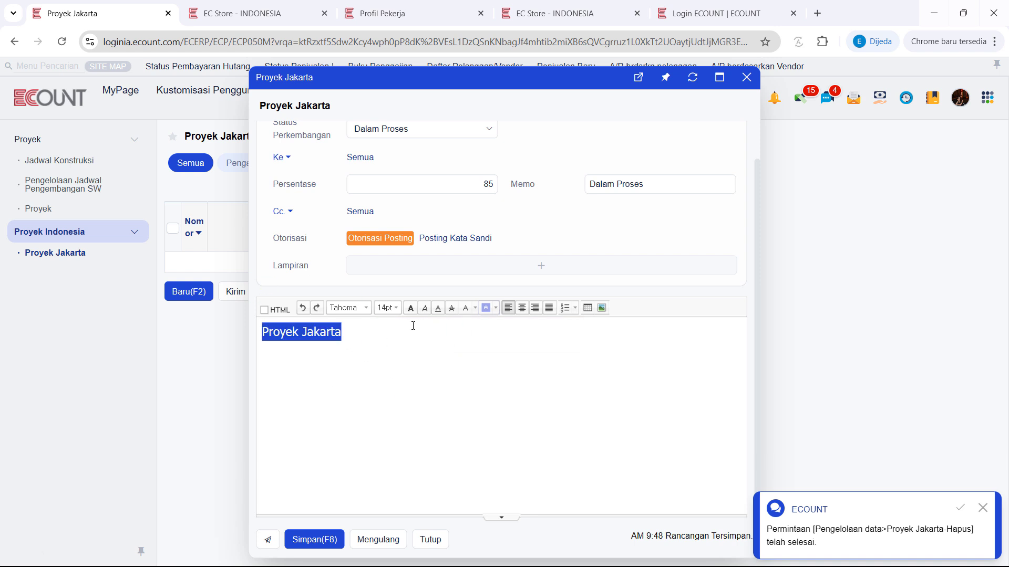
Make the "Proyek Jakarta" body text bold, italic and underlined
left_click(411, 308)
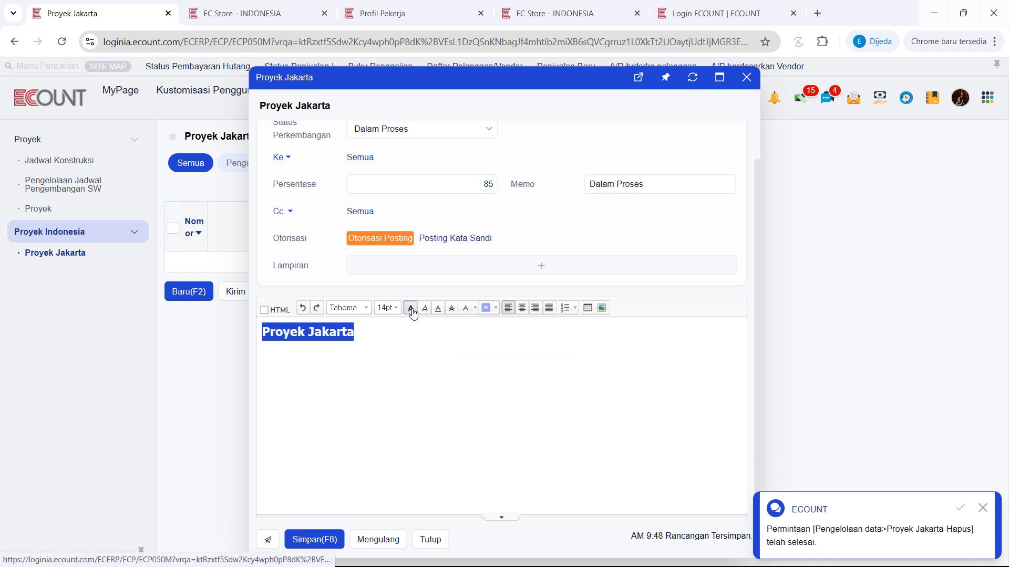
left_click(425, 309)
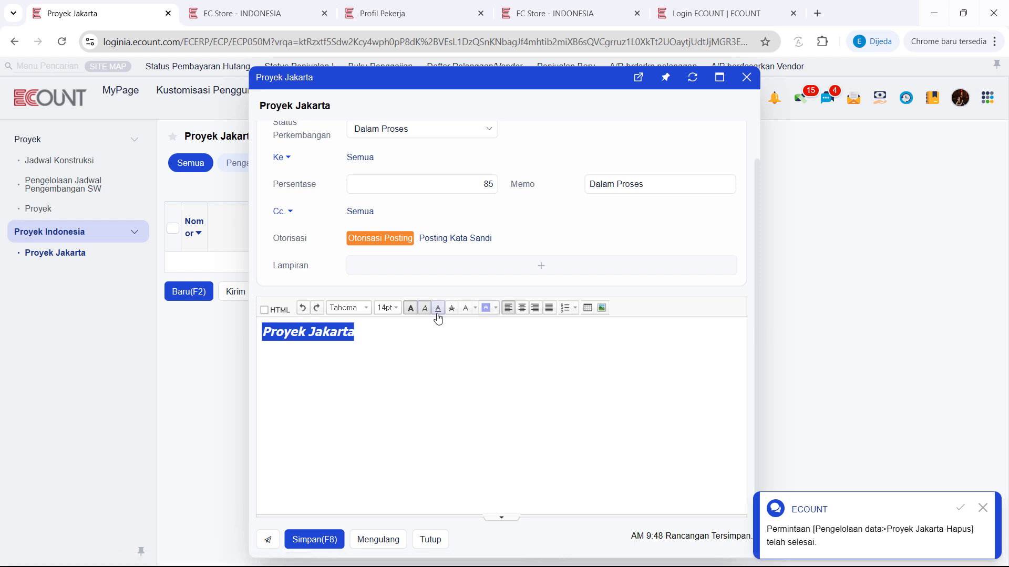
left_click(440, 311)
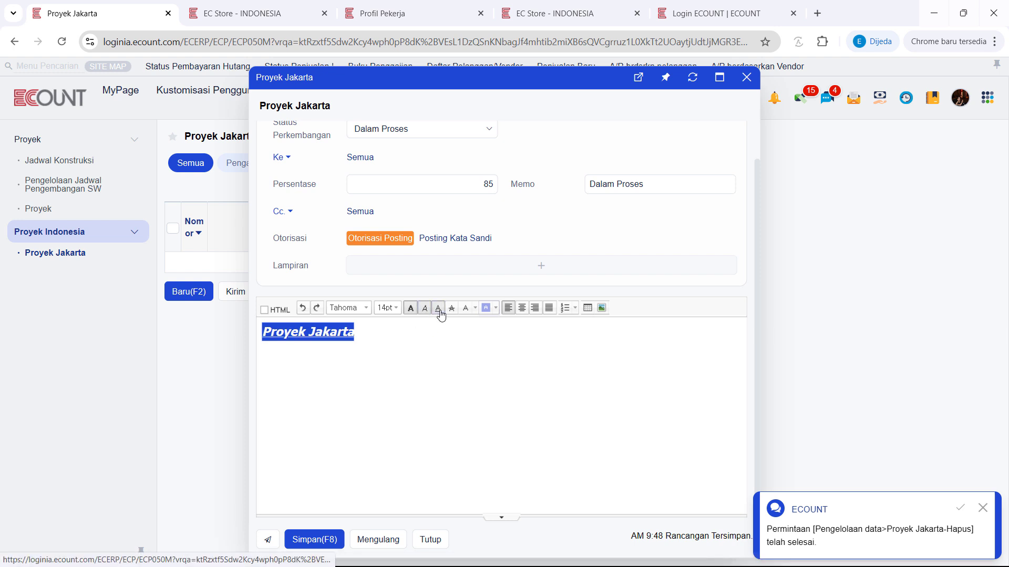
Look at the body editor's table tools, hide them again, and save the "Proyek Jakarta" post
left_click(434, 371)
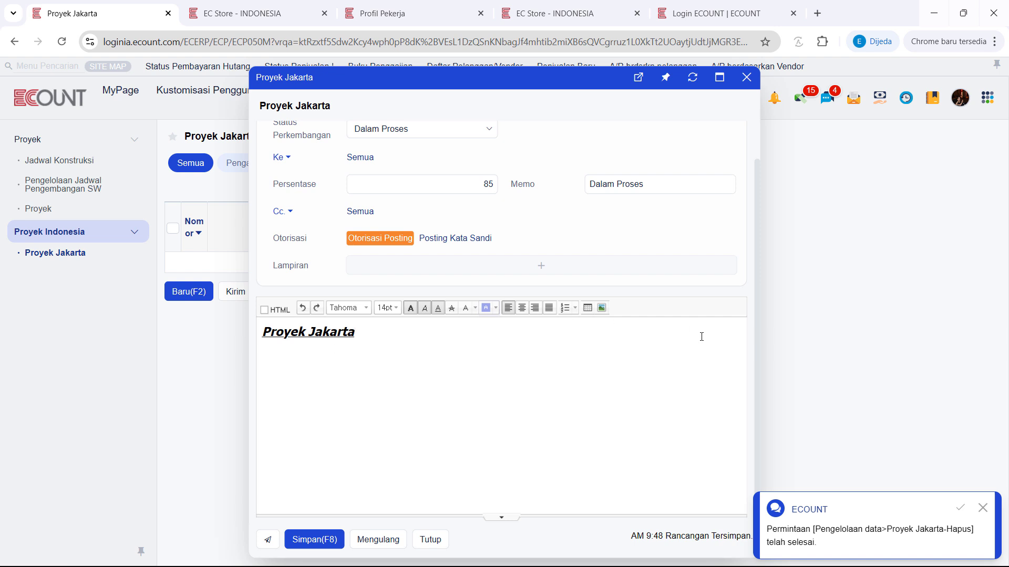
left_click(587, 310)
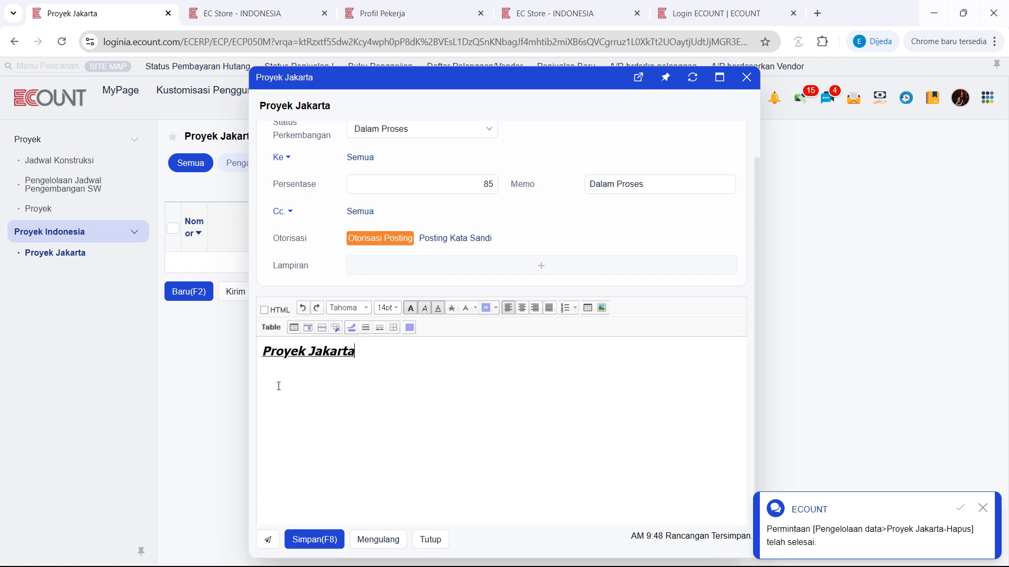
left_click(587, 309)
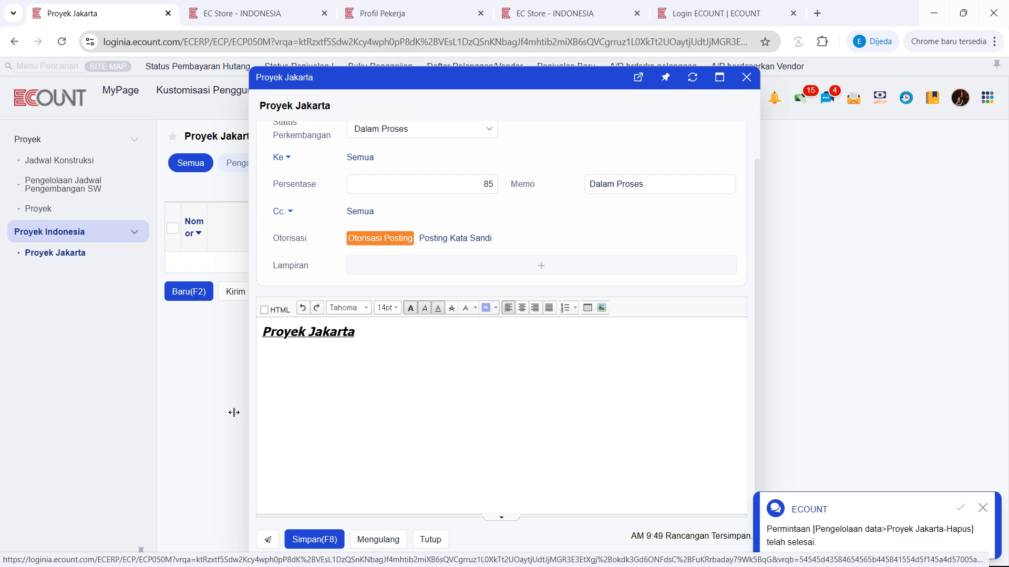
left_click(317, 541)
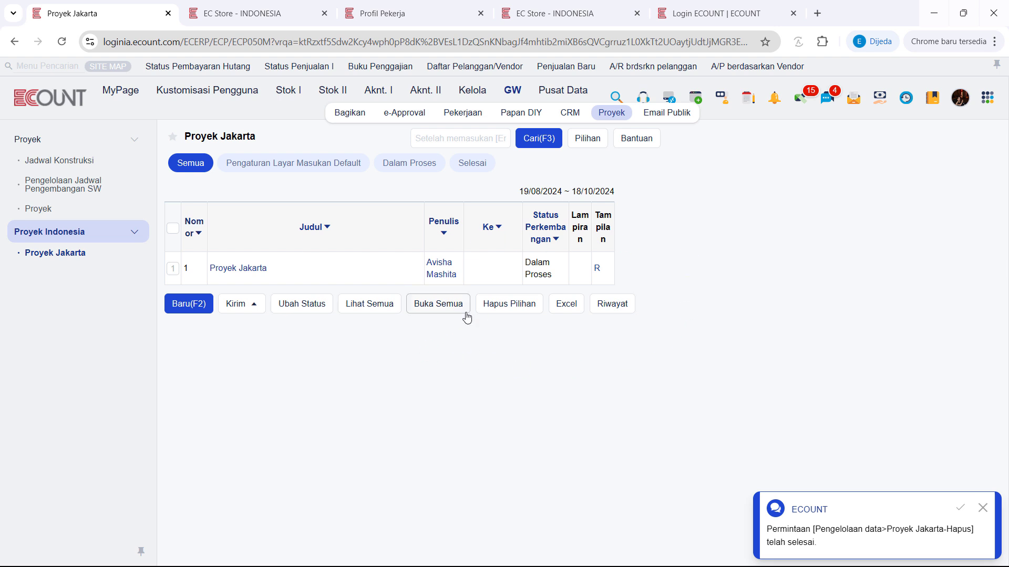
Create a new report template named "Proyek Jakarta" for the post list, copied from Daftar Postingan
left_click(593, 139)
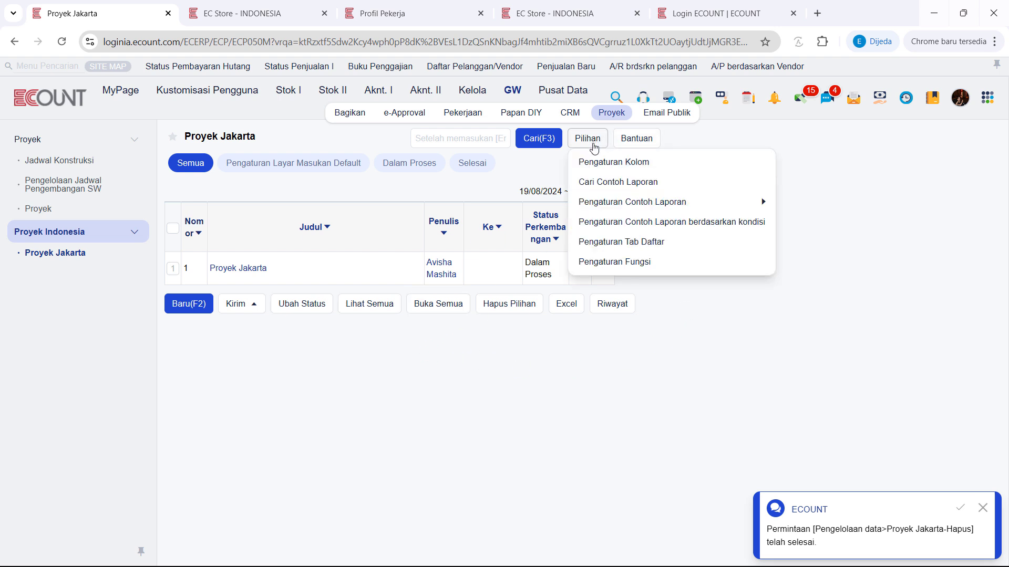
mouse_move(607, 203)
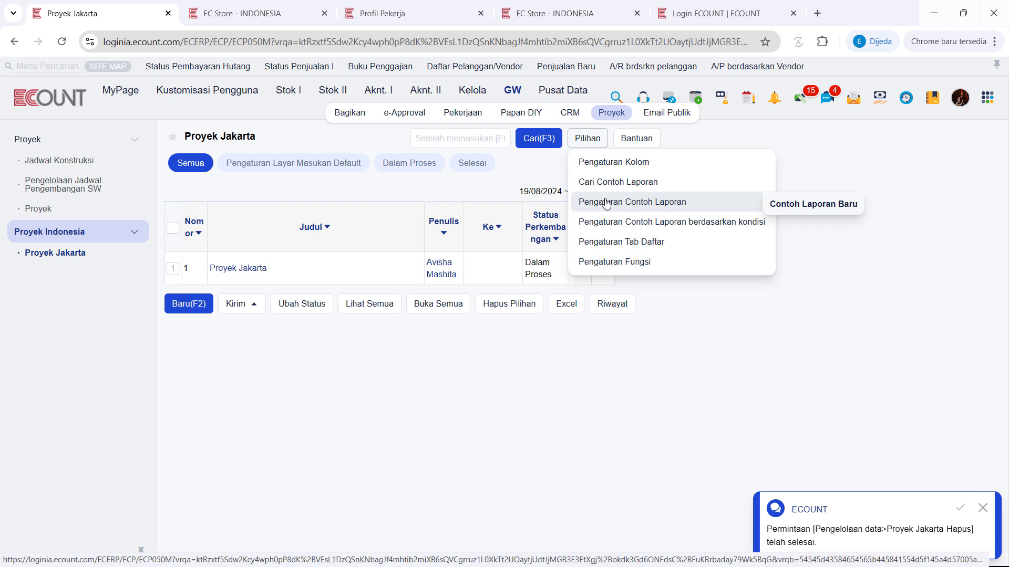
left_click(831, 205)
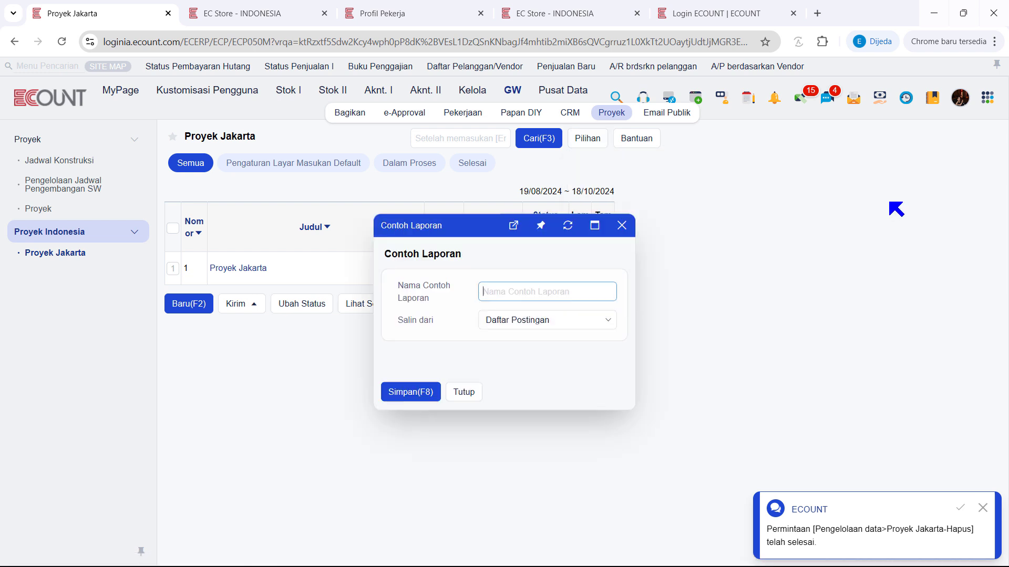
type("Proyek Jakarta")
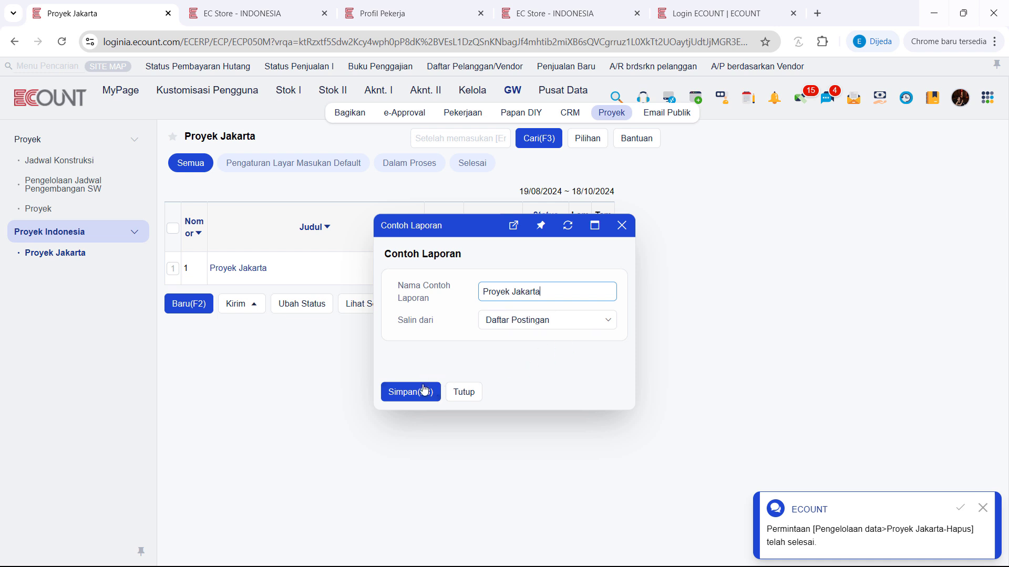
left_click(423, 392)
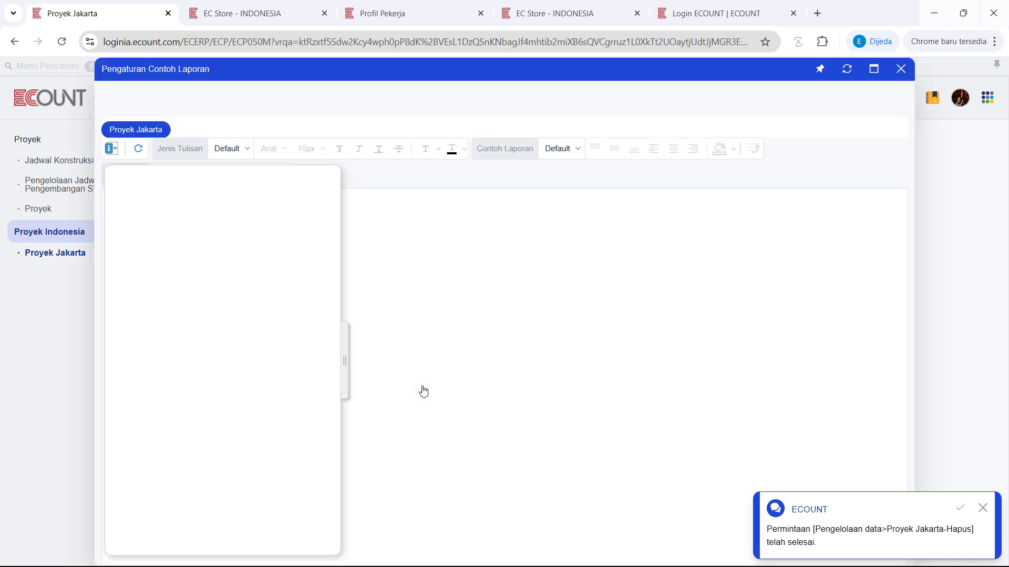
Collapse the template editor's side pane and set the Nomor column's display name to "No."
left_click(344, 360)
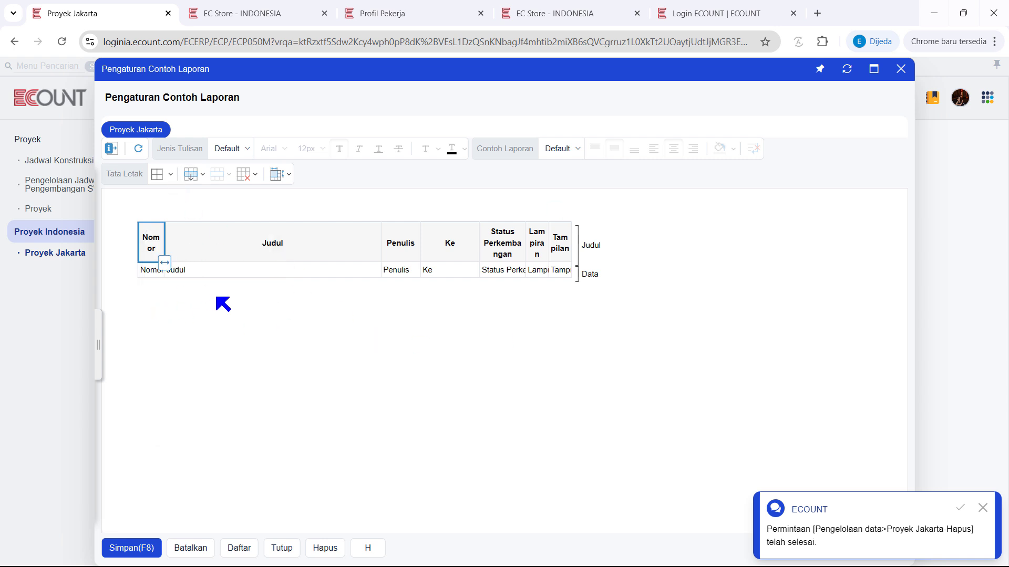
right_click(153, 245)
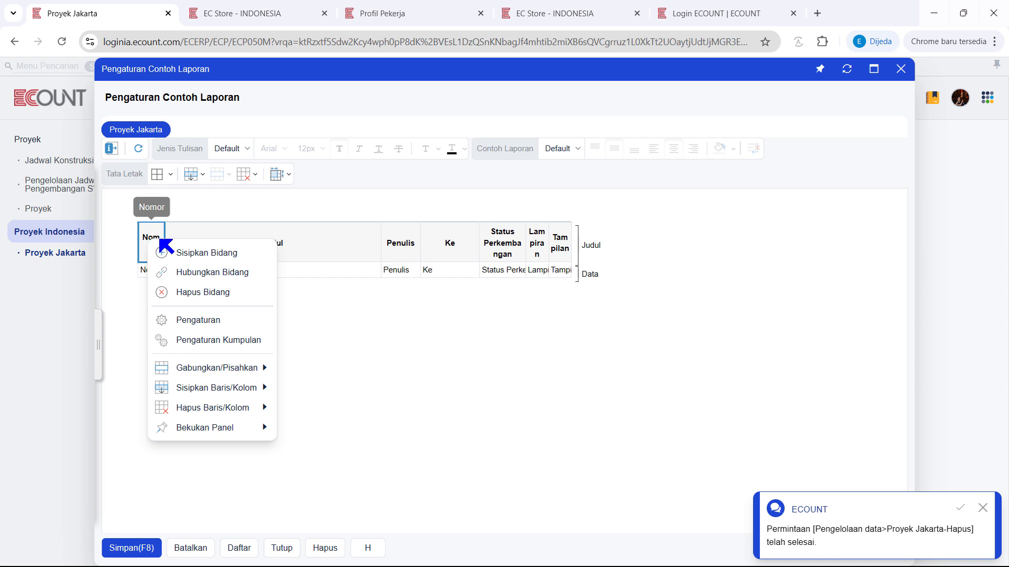
left_click(189, 330)
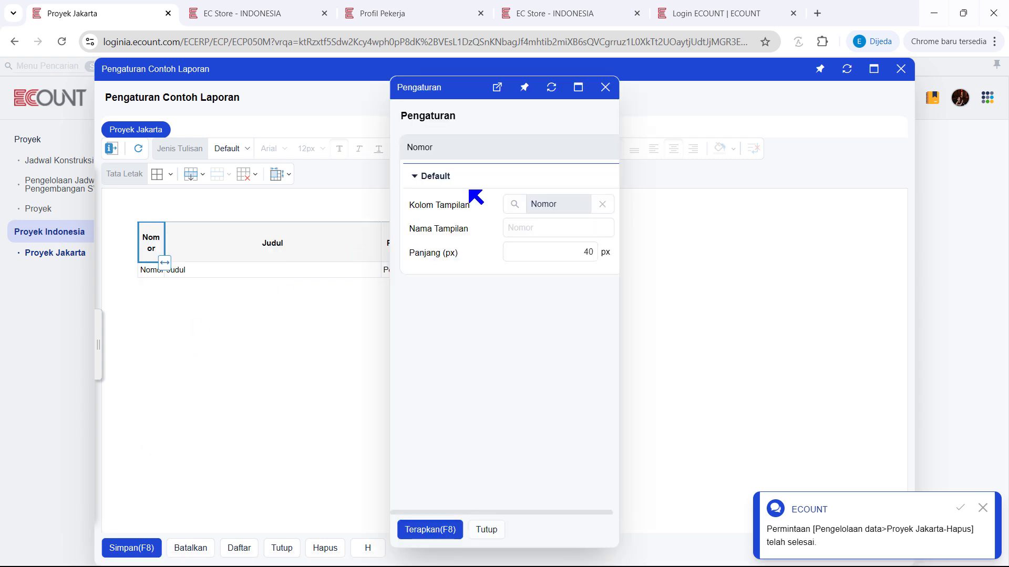
left_click(545, 230)
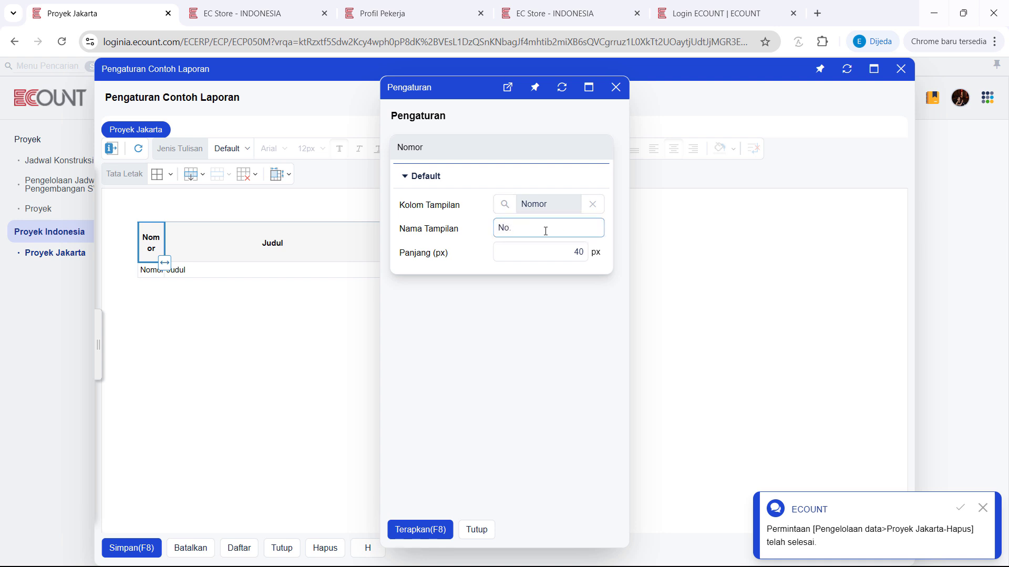
left_click(427, 534)
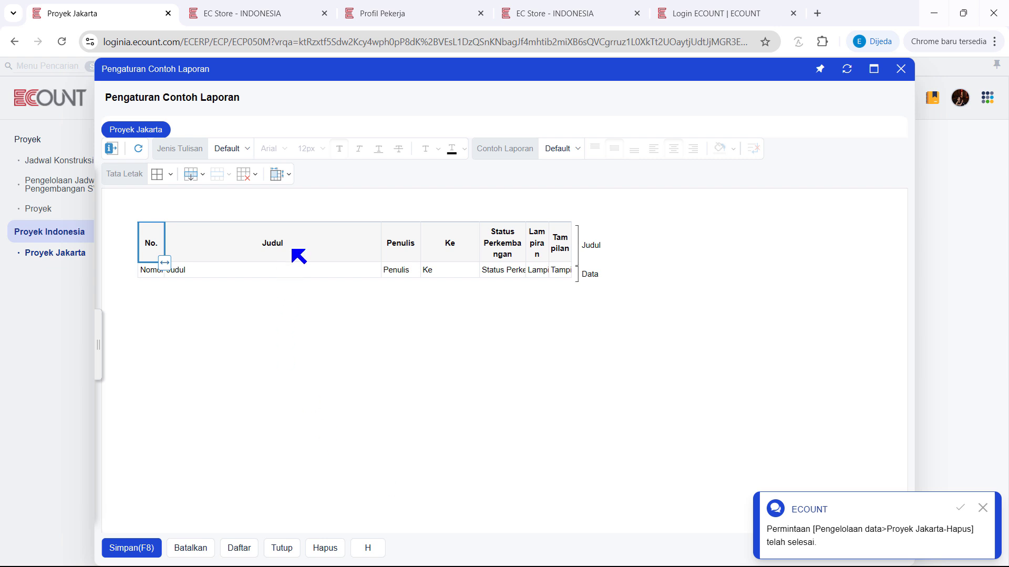
Widen the Status Perkembangan, Lampiran and Tampilan columns so that Lampiran and Tampilan each fit on one line
left_click(399, 248)
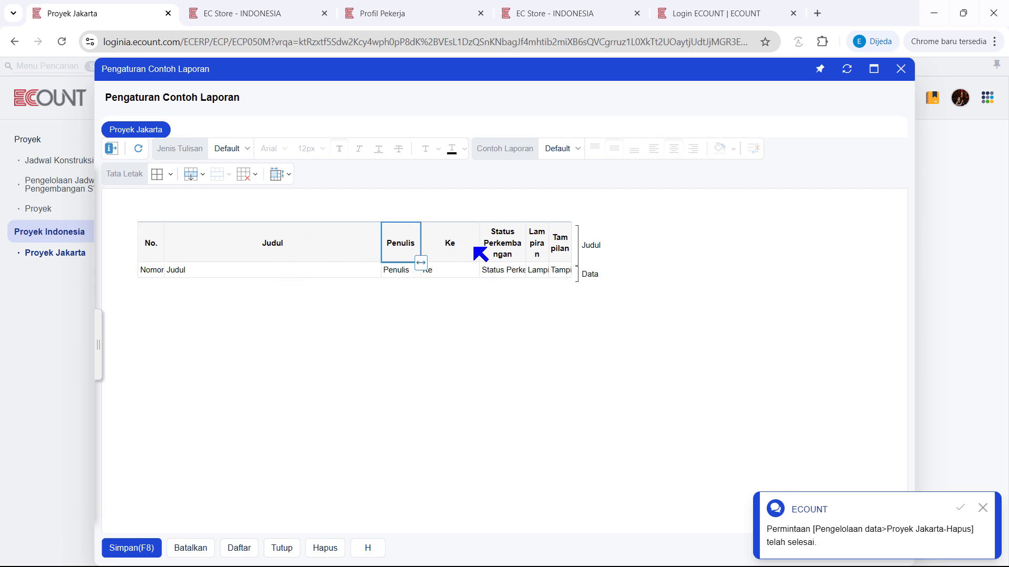
left_click(500, 247)
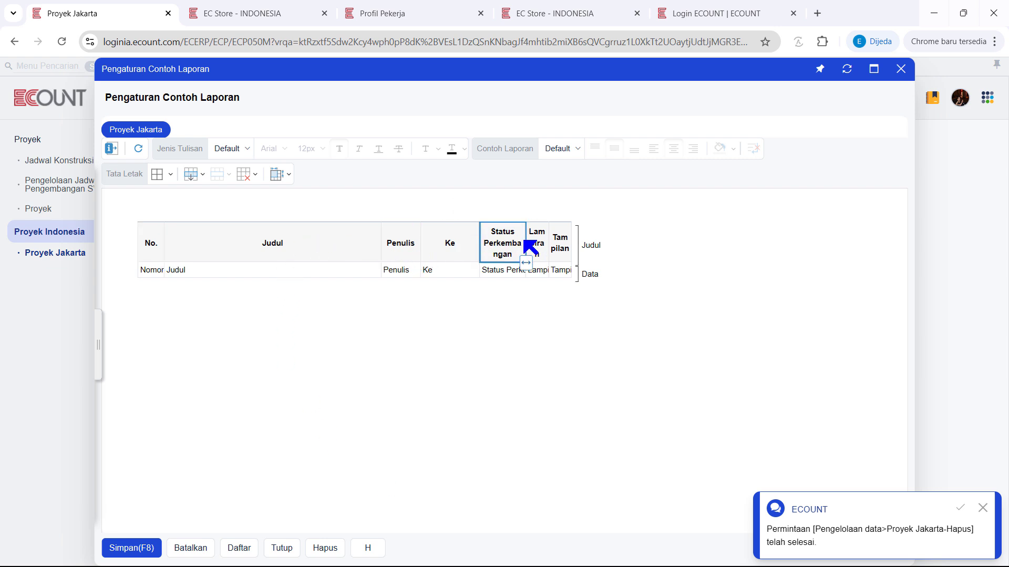
left_click_drag(524, 245, 650, 238)
left_click(574, 258)
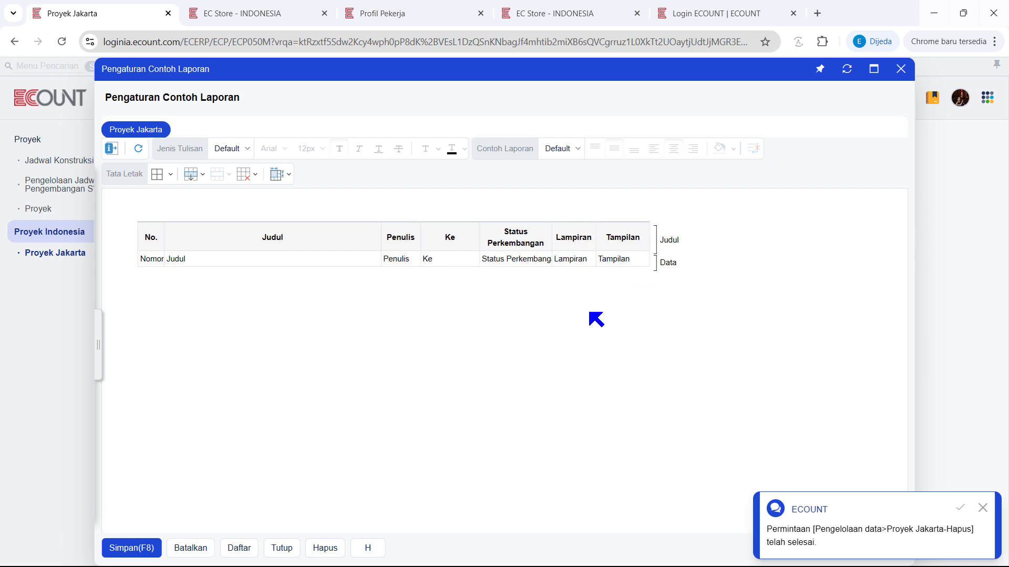
Insert the Memo field as a new column directly after Penulis in the report template
right_click(401, 238)
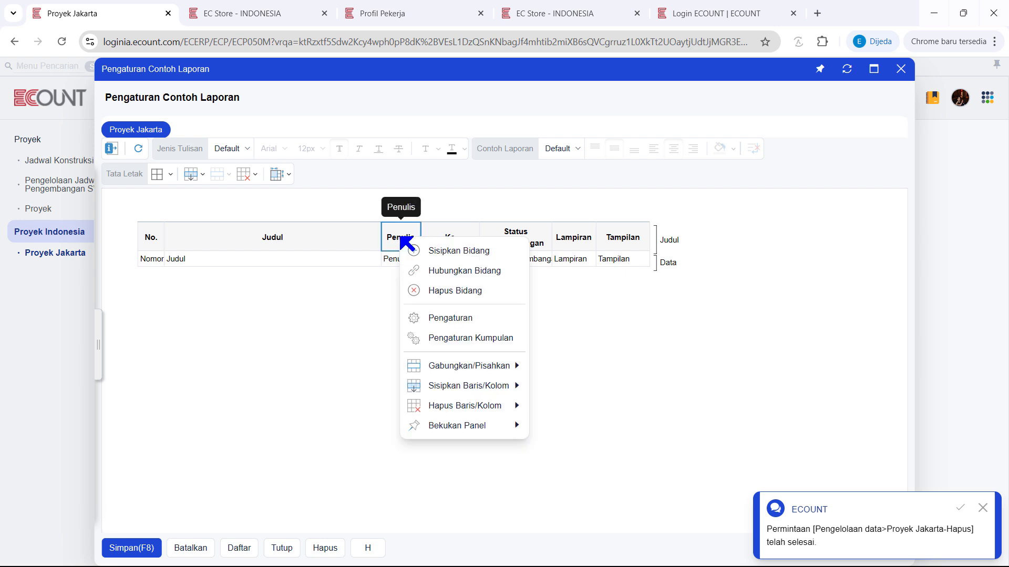
left_click(410, 243)
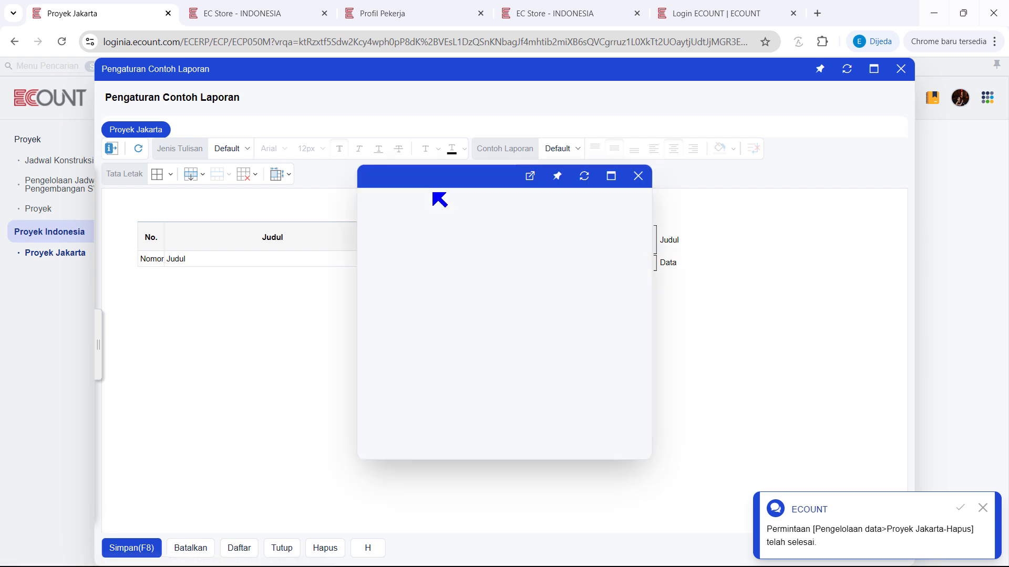
scroll(407, 336, "down", 3)
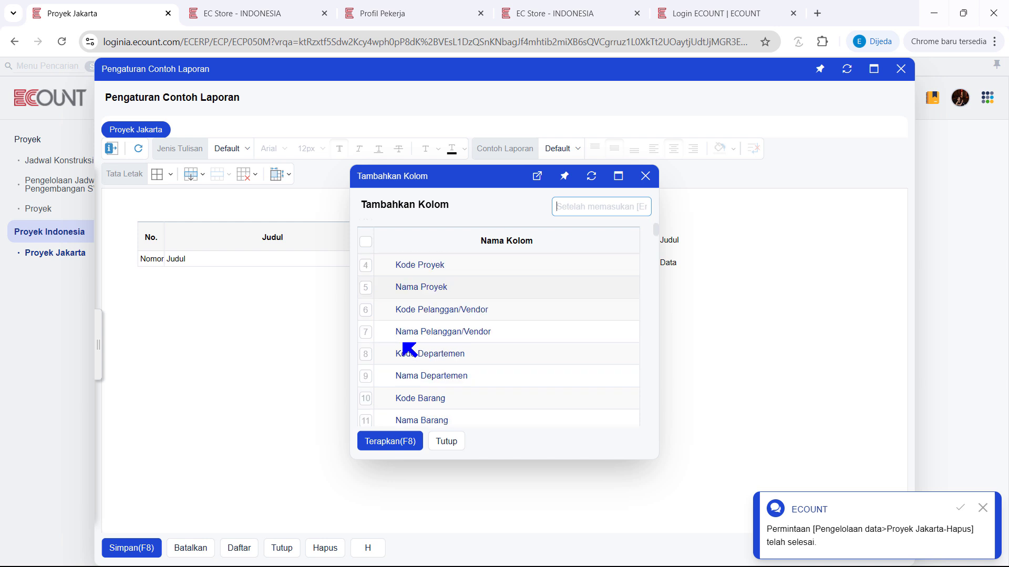
scroll(405, 344, "down", 2)
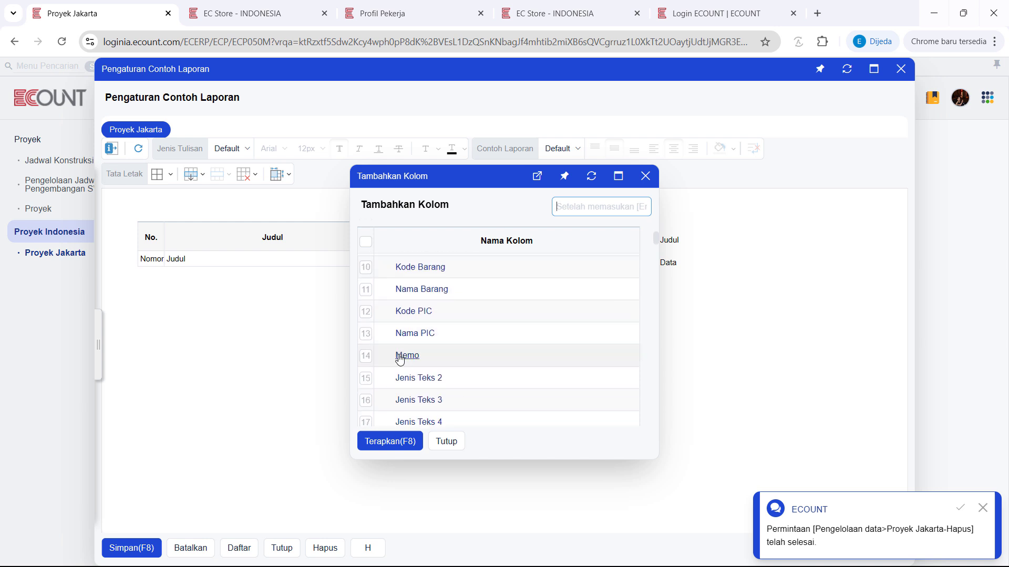
left_click(403, 356)
Search the available fields for "per" and insert Persentase as a column after Memo
right_click(451, 234)
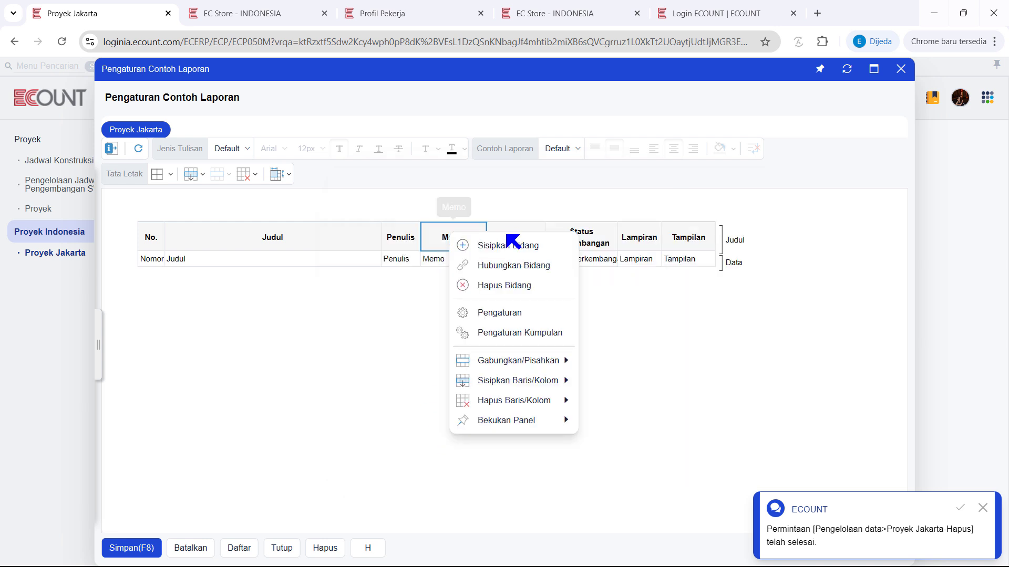
left_click(512, 246)
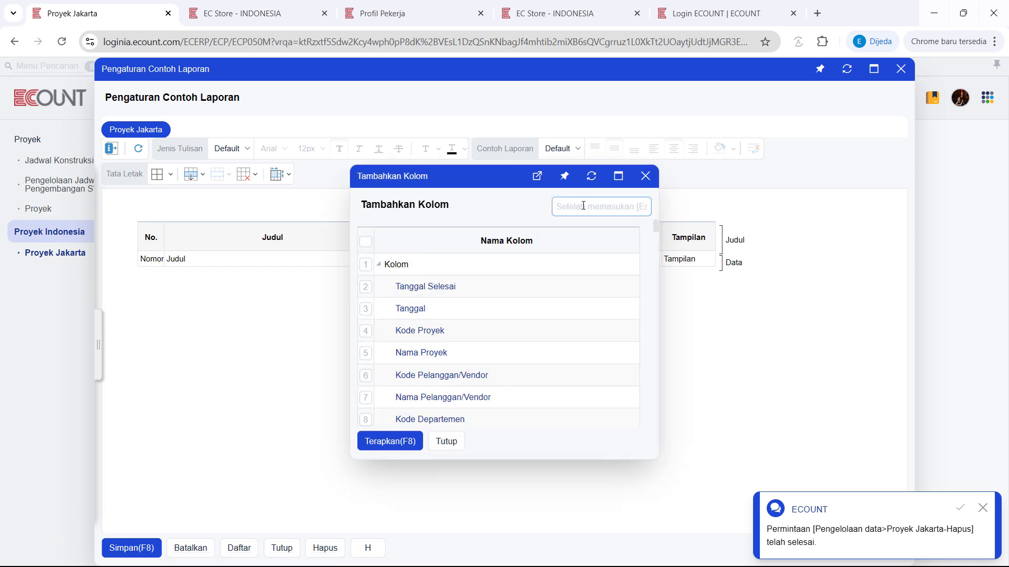
type("per")
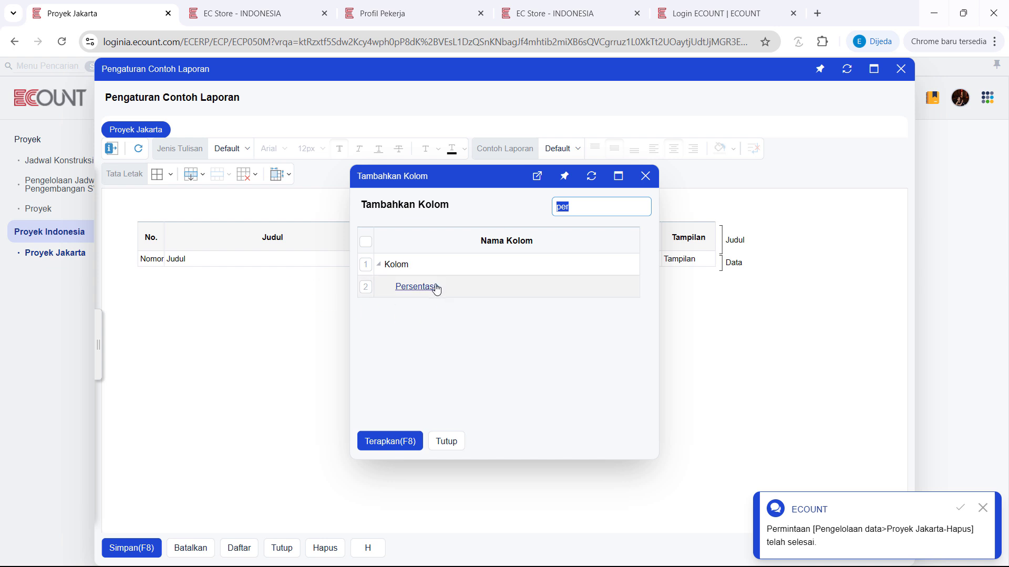
left_click(366, 287)
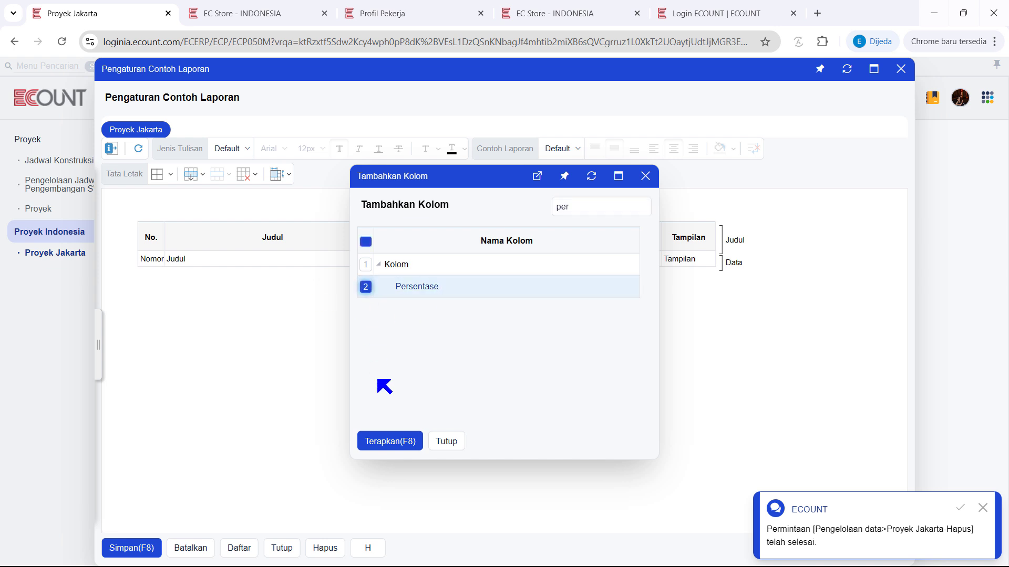
left_click(403, 441)
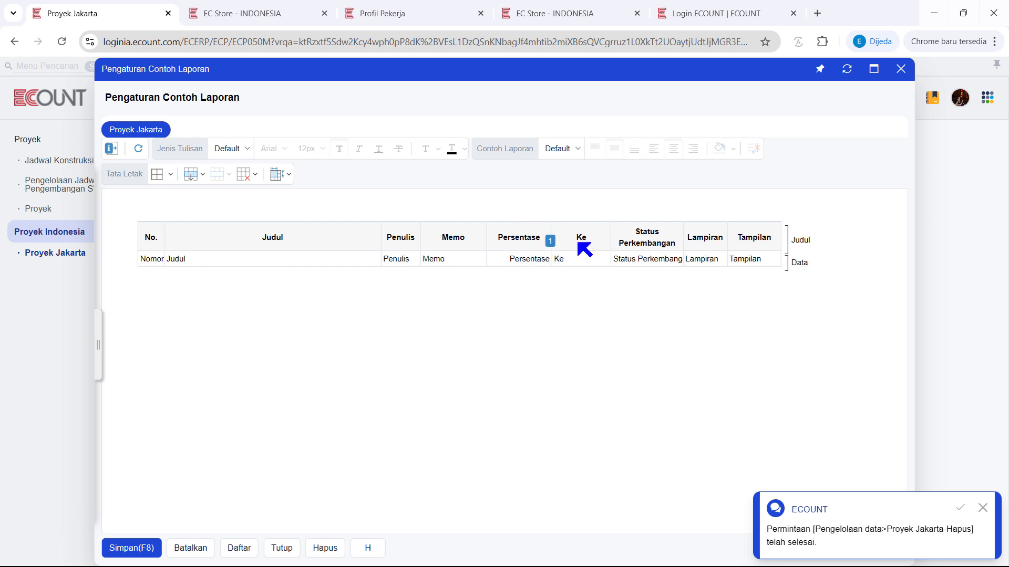
Move the Persentase column to the end of the table, after Tampilan, and save the report template
left_click_drag(787, 247, 777, 238)
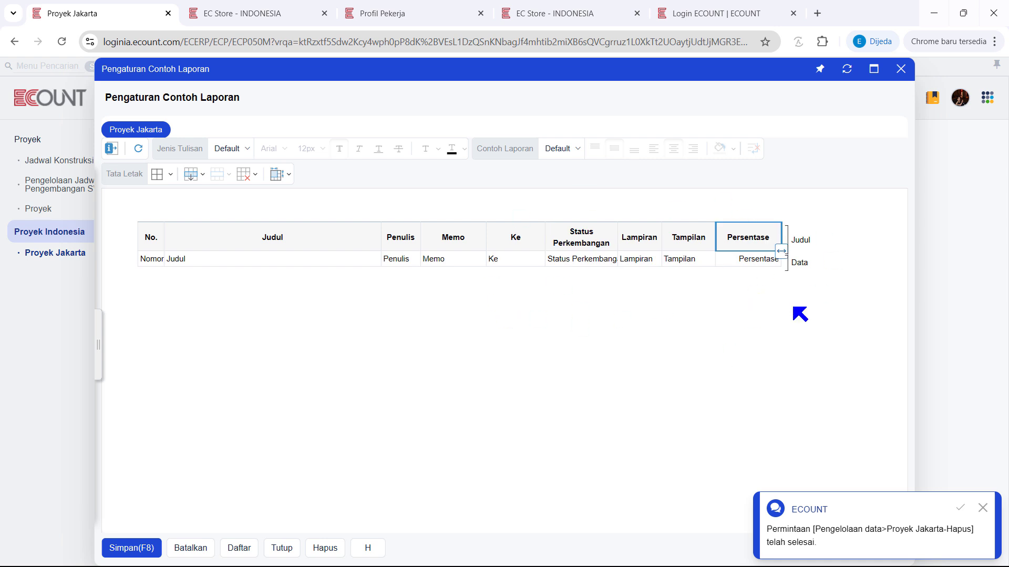
left_click(139, 543)
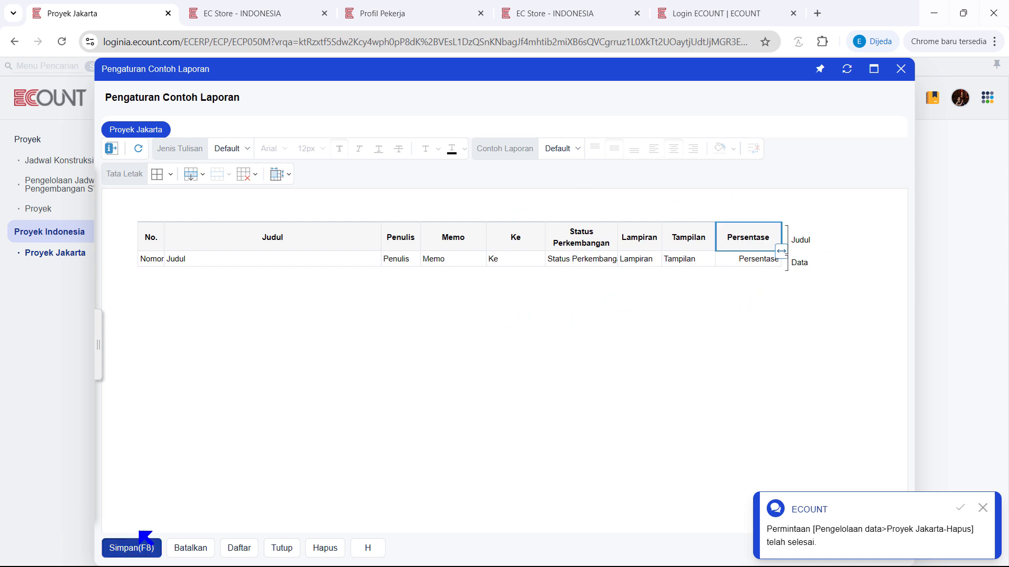